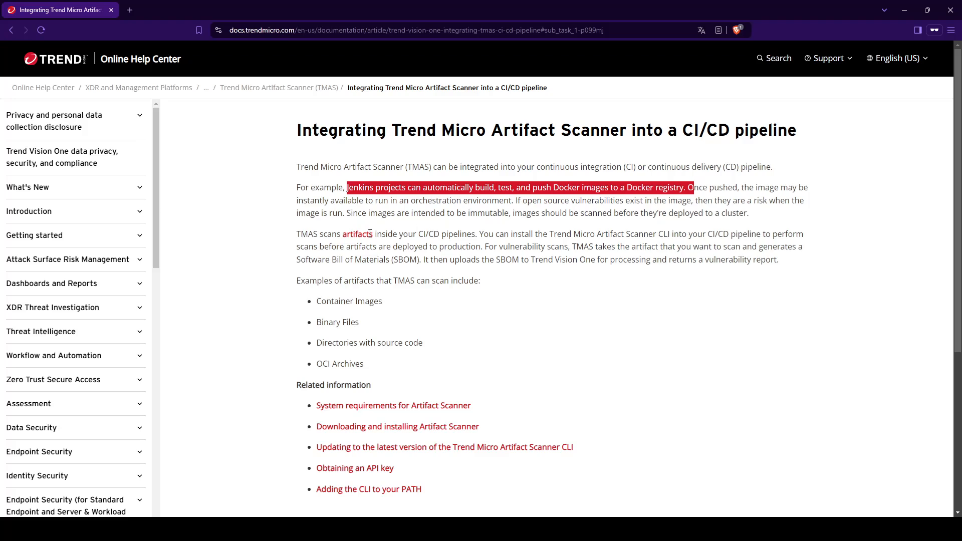
Step: Open the Artifact Scanner system requirements page and review its storage, RAM and vCPU requirements
{"action": "left_click", "coordinate": [331, 233]}
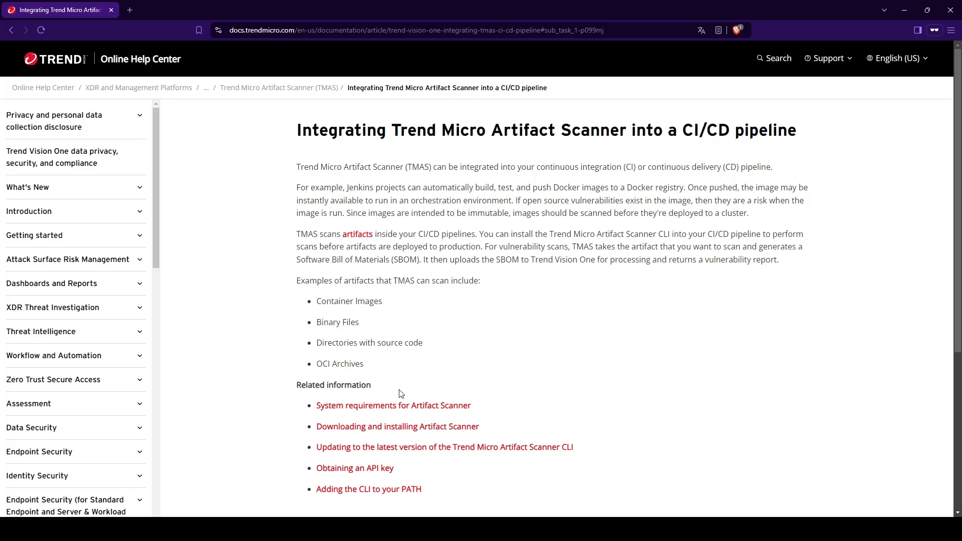
{"action": "left_click", "coordinate": [394, 407]}
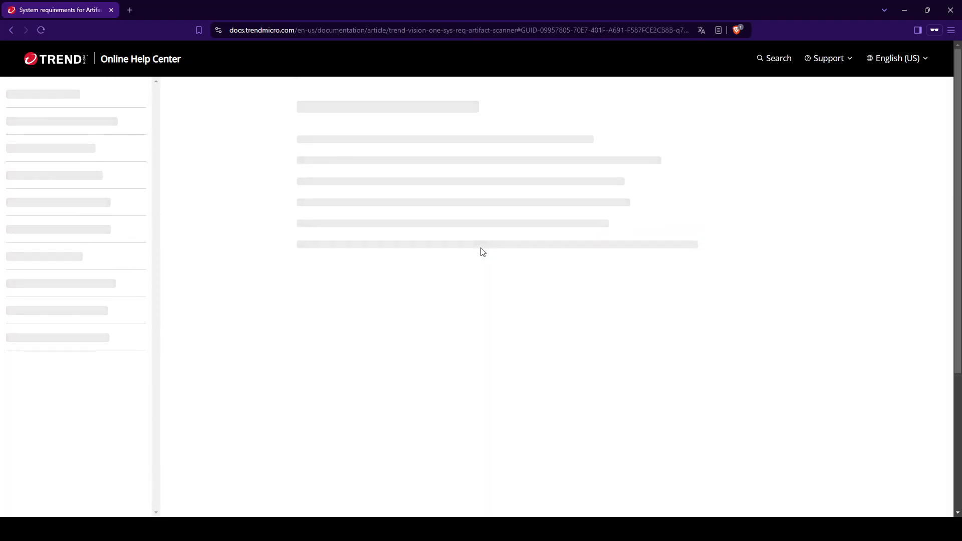
{"action": "scroll", "coordinate": [473, 249], "scroll_direction": "up", "scroll_amount": 2}
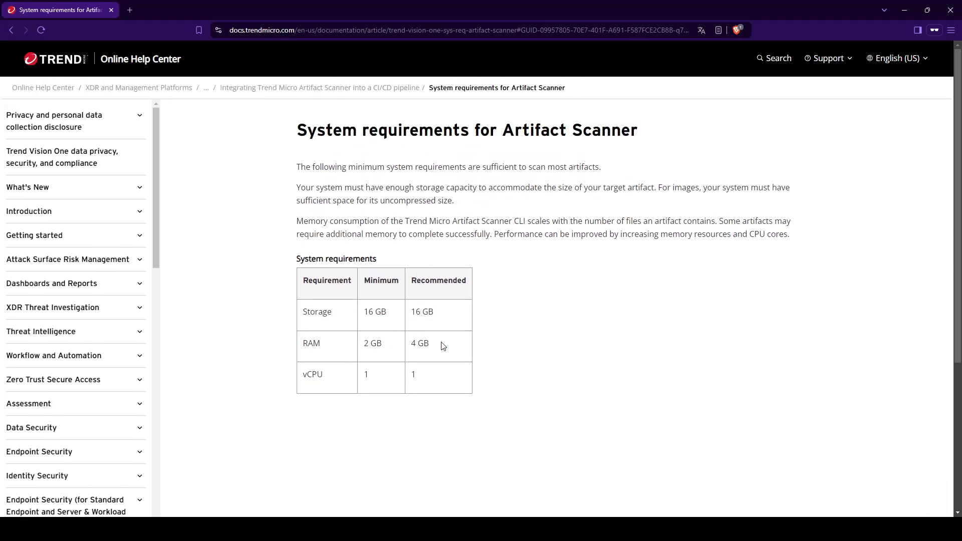
{"action": "scroll", "coordinate": [475, 245], "scroll_direction": "down", "scroll_amount": 2}
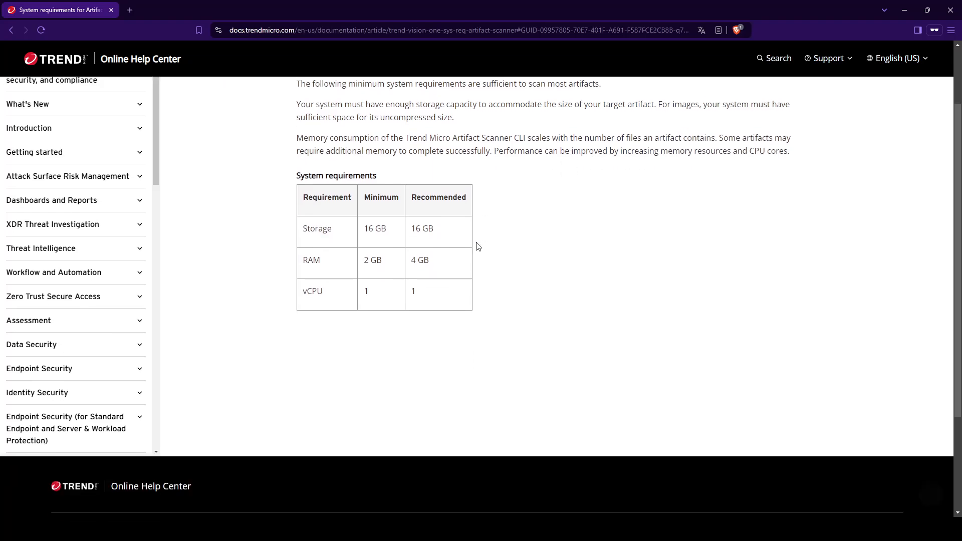
{"action": "scroll", "coordinate": [458, 253], "scroll_direction": "up", "scroll_amount": 2}
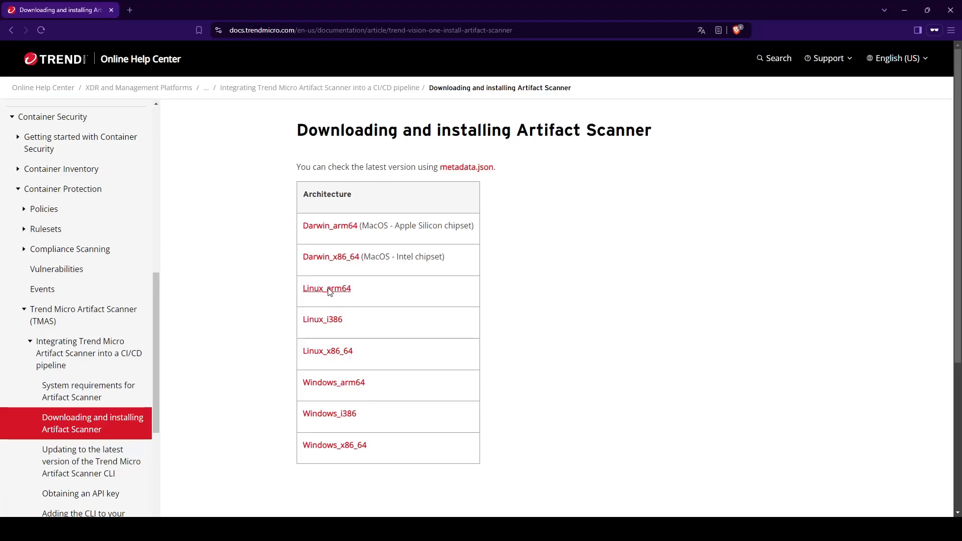
Step: In the terminal, download the Linux_arm64 TMAS CLI archive with wget using the copied download URL
{"action": "key", "text": "alt+Tab"}
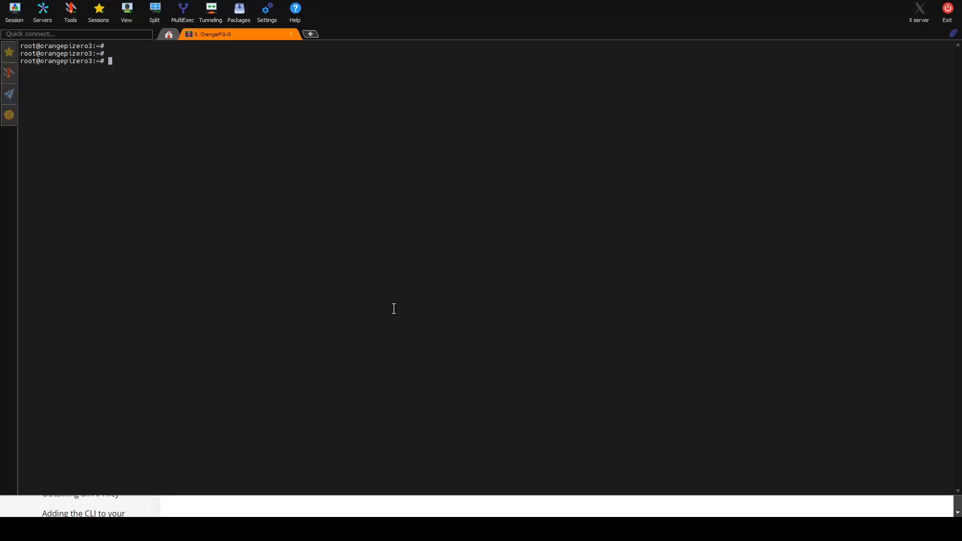
{"action": "right_click", "coordinate": [394, 309]}
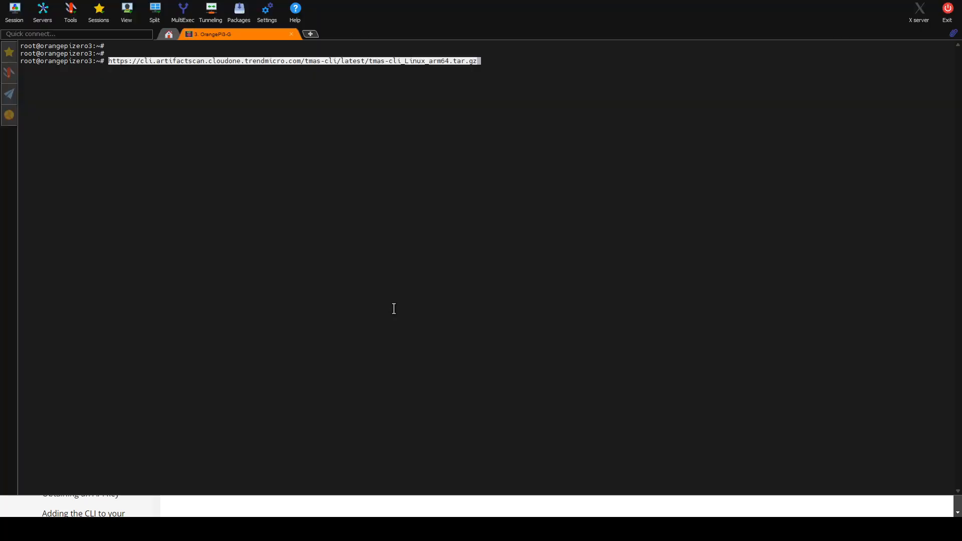
{"action": "key", "text": "Home"}
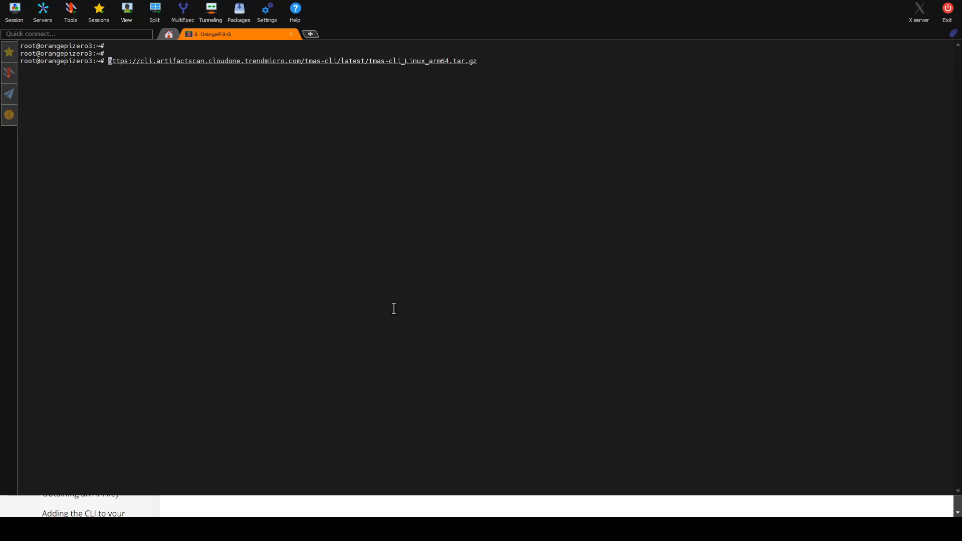
{"action": "type", "text": "wget"}
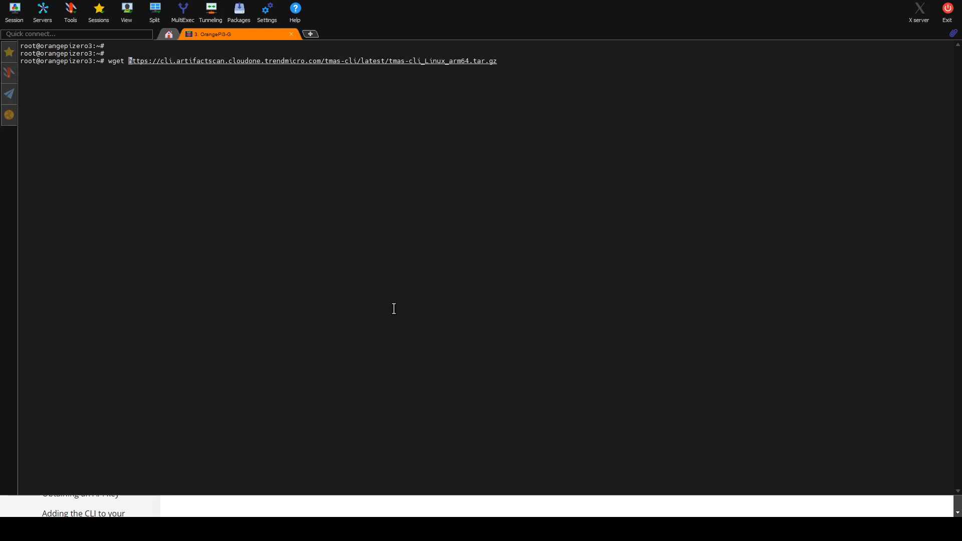
{"action": "key", "text": "Return"}
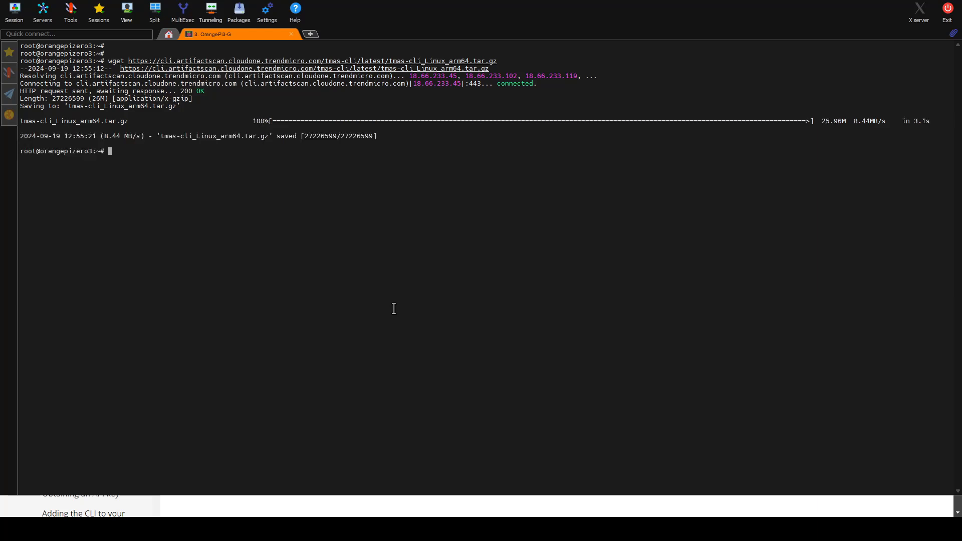
Step: Extract the archive with tar -xvzf tmas-cli_Linux_arm64.tar.gz
{"action": "key", "text": "Return"}
{"action": "key", "text": "Return"}
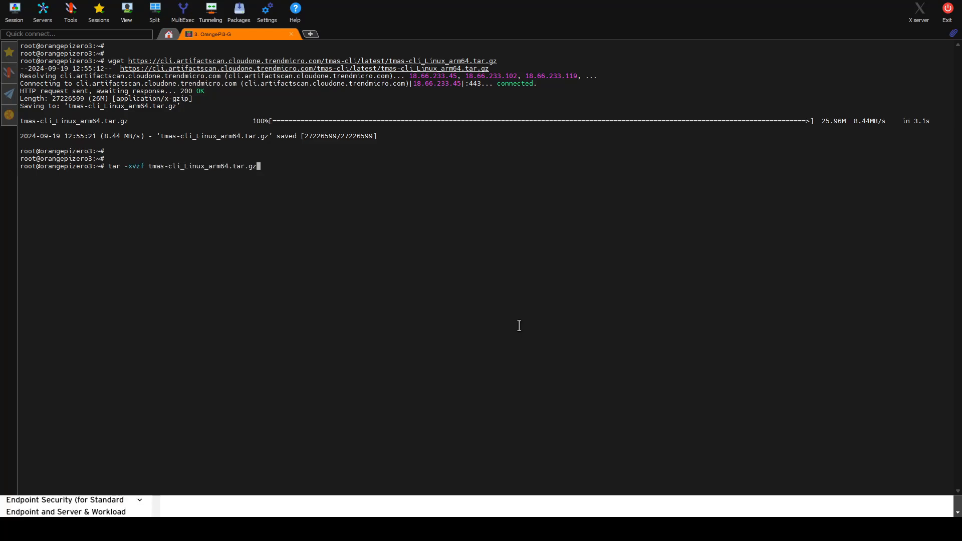
{"action": "key", "text": "Return"}
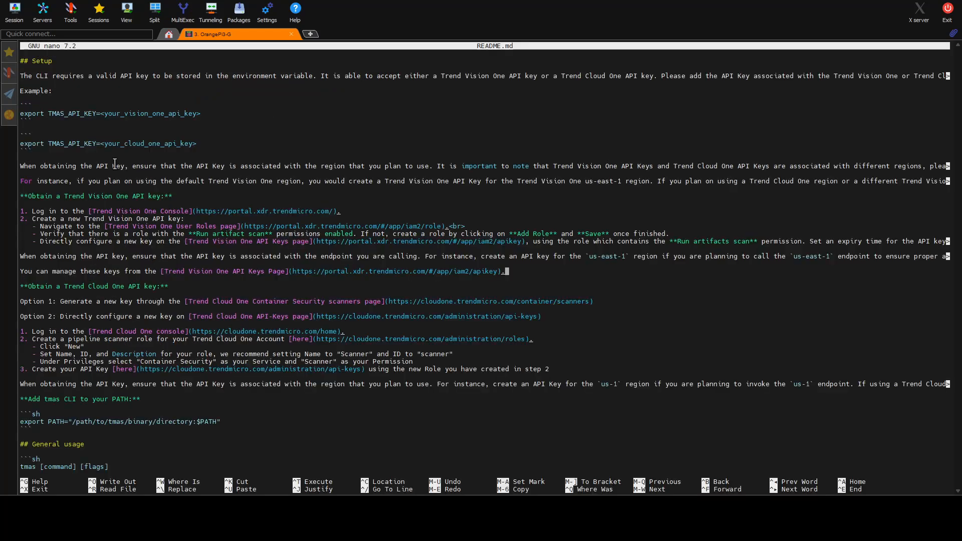
Step: Scroll through README.md in nano to read the API key setup and PATH instructions
{"action": "key", "text": "Down"}
{"action": "key", "text": "Down"}
{"action": "key", "text": "Down"}
{"action": "key", "text": "Down"}
{"action": "key", "text": "Down"}
{"action": "key", "text": "Down"}
{"action": "key", "text": "Down"}
{"action": "key", "text": "Down"}
{"action": "key", "text": "Down"}
{"action": "key", "text": "Down"}
{"action": "key", "text": "Down"}
{"action": "key", "text": "Down"}
{"action": "key", "text": "Down"}
{"action": "key", "text": "Down"}
{"action": "key", "text": "Down"}
{"action": "key", "text": "Down"}
{"action": "key", "text": "Down"}
{"action": "key", "text": "Down"}
{"action": "key", "text": "Down"}
{"action": "key", "text": "Down"}
{"action": "key", "text": "Down"}
{"action": "key", "text": "Down"}
{"action": "key", "text": "Down"}
{"action": "key", "text": "Down"}
{"action": "key", "text": "Down"}
{"action": "key", "text": "Down"}
{"action": "key", "text": "Down"}
{"action": "key", "text": "Down"}
{"action": "key", "text": "Down"}
{"action": "key", "text": "Down"}
{"action": "key", "text": "Down"}
{"action": "key", "text": "Down"}
{"action": "key", "text": "Down"}
{"action": "key", "text": "Down"}
{"action": "key", "text": "Down"}
{"action": "key", "text": "Down"}
{"action": "key", "text": "Down"}
{"action": "key", "text": "Down"}
{"action": "key", "text": "Down"}
{"action": "key", "text": "Down"}
{"action": "key", "text": "Down"}
{"action": "key", "text": "Down"}
{"action": "key", "text": "Down"}
{"action": "key", "text": "Down"}
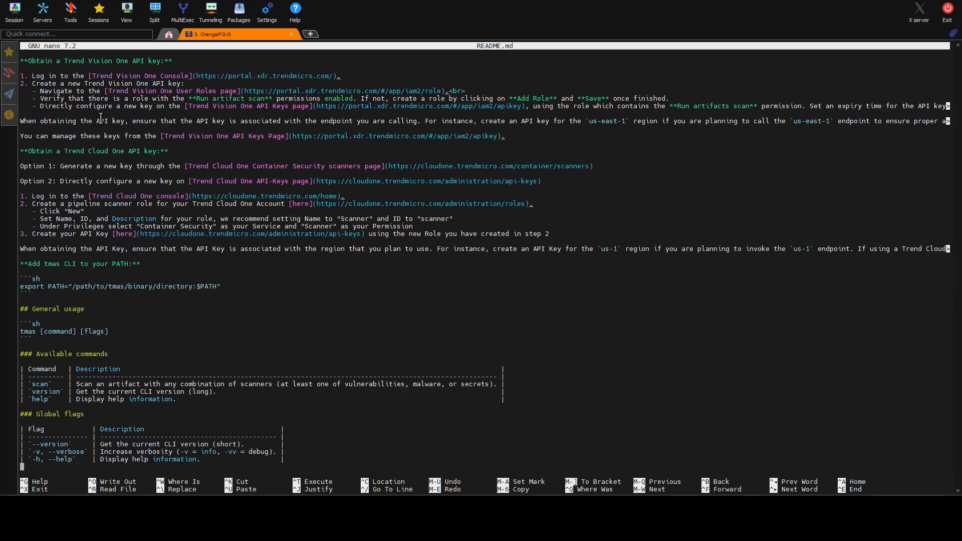
{"action": "key", "text": "Down"}
{"action": "key", "text": "Down"}
{"action": "key", "text": "Down"}
{"action": "key", "text": "Down"}
{"action": "key", "text": "Down"}
{"action": "key", "text": "Down"}
{"action": "key", "text": "Down"}
{"action": "key", "text": "Down"}
{"action": "key", "text": "Down"}
{"action": "key", "text": "Down"}
{"action": "key", "text": "Down"}
{"action": "key", "text": "Down"}
{"action": "key", "text": "Down"}
{"action": "key", "text": "Down"}
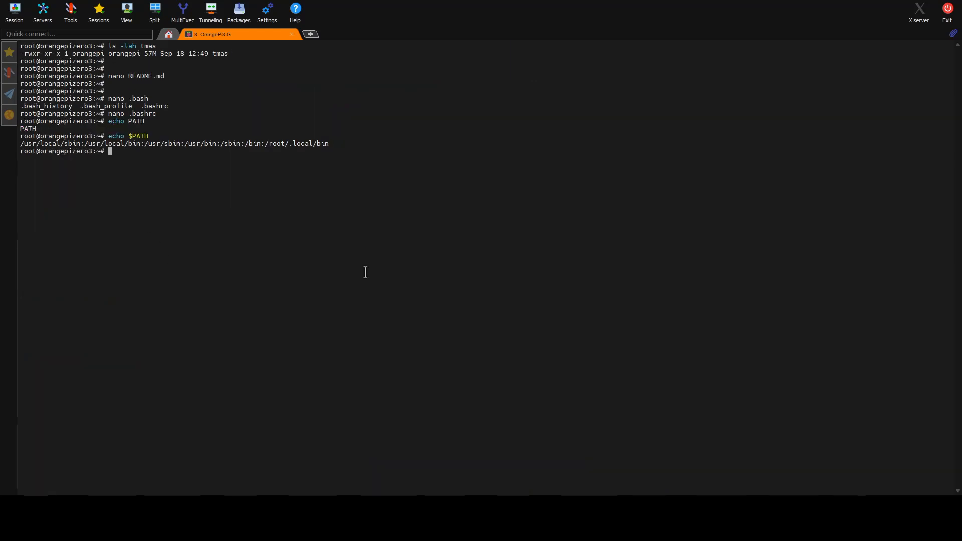
Step: Copy the tmas binary to /usr/local/sbin/tmas
{"action": "type", "text": "cp tmas"}
{"action": "left_click_drag", "start_coordinate": [19, 143], "coordinate": [80, 144]}
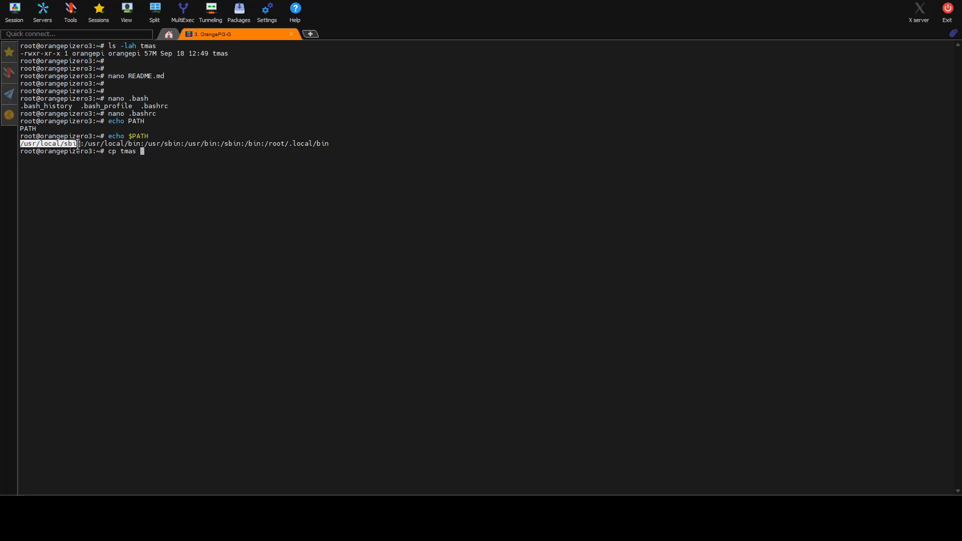
{"action": "right_click", "coordinate": [263, 159]}
{"action": "type", "text": "/tmas"}
{"action": "key", "text": "Return"}
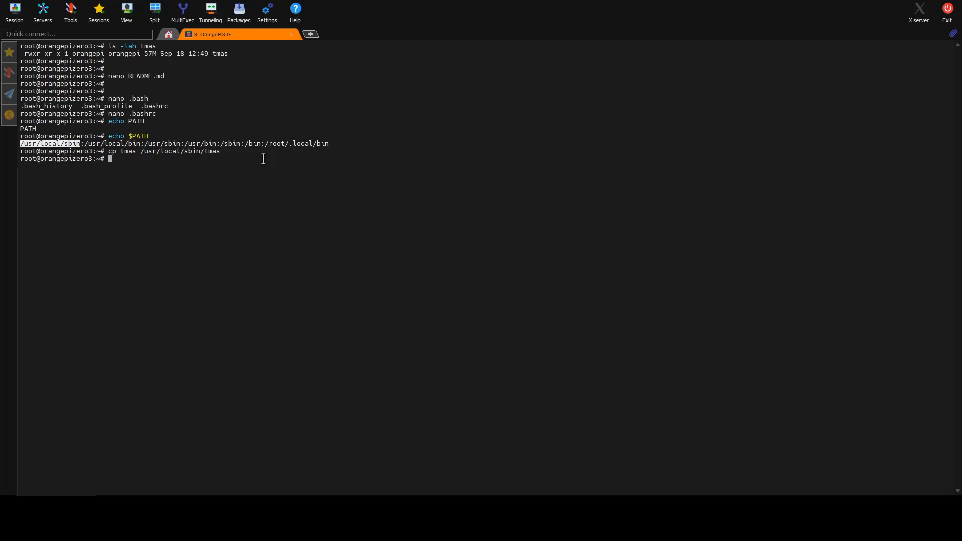
Step: List /usr/local/sbin/tmas in detail and run tmas to check the installed binary
{"action": "type", "text": "ls -lah"}
{"action": "left_click", "coordinate": [142, 154]}
{"action": "left_click_drag", "start_coordinate": [143, 155], "coordinate": [221, 153]}
{"action": "right_click", "coordinate": [230, 153]}
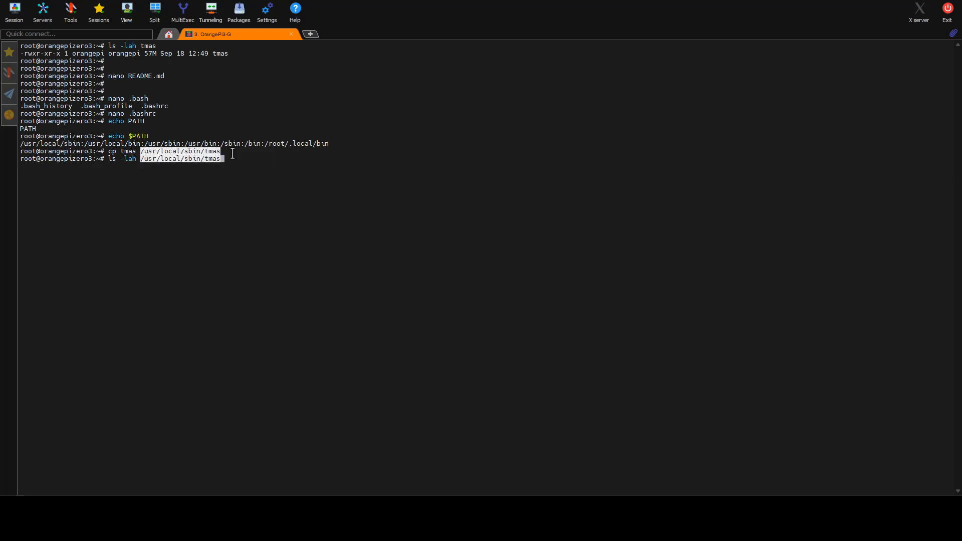
{"action": "key", "text": "Return"}
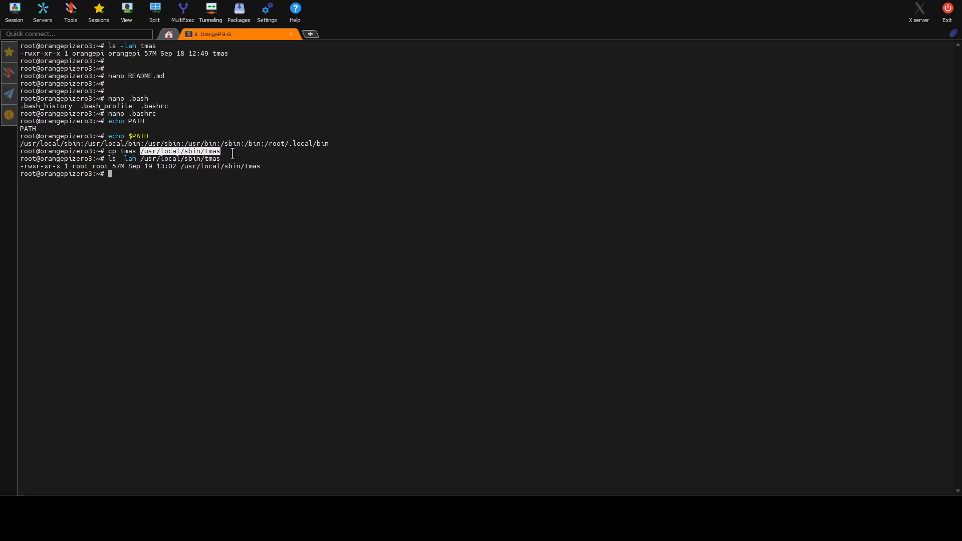
{"action": "type", "text": "tmas"}
{"action": "key", "text": "Return"}
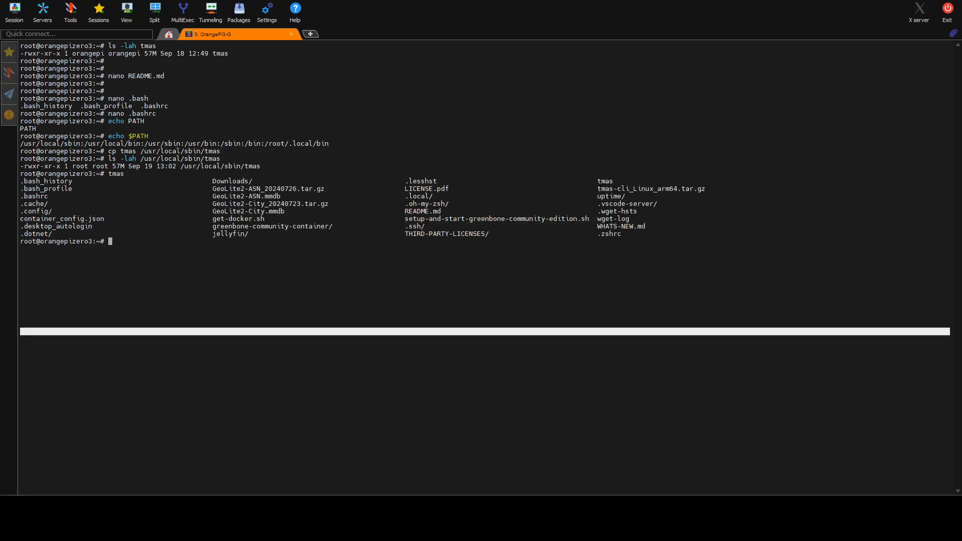
Step: Clear the terminal and delete the tmas file from the home directory
{"action": "type", "text": "r"}
{"action": "key", "text": "BackSpace"}
{"action": "type", "text": "clear"}
{"action": "key", "text": "Return"}
{"action": "type", "text": "rm tmas"}
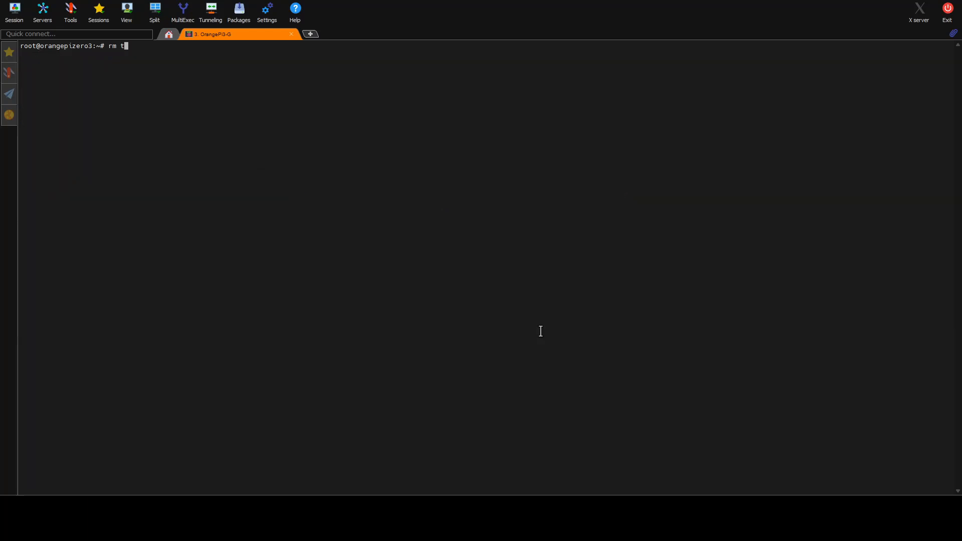
{"action": "key", "text": "Return"}
{"action": "key", "text": "Return"}
{"action": "key", "text": "Return"}
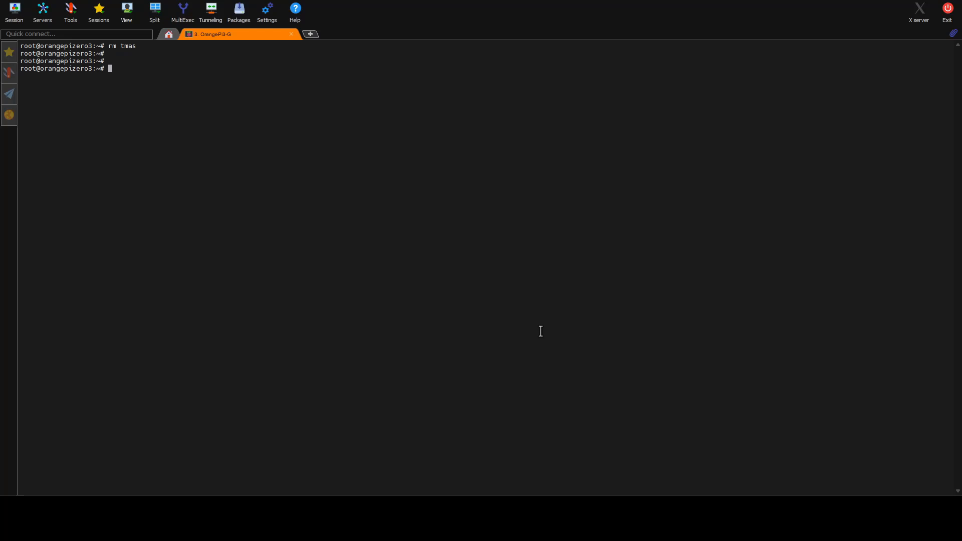
Step: Run tmas using tab completion to display its help from the PATH
{"action": "type", "text": "tm"}
{"action": "key", "text": "Tab"}
{"action": "key", "text": "Tab"}
{"action": "type", "text": "a"}
{"action": "key", "text": "Tab"}
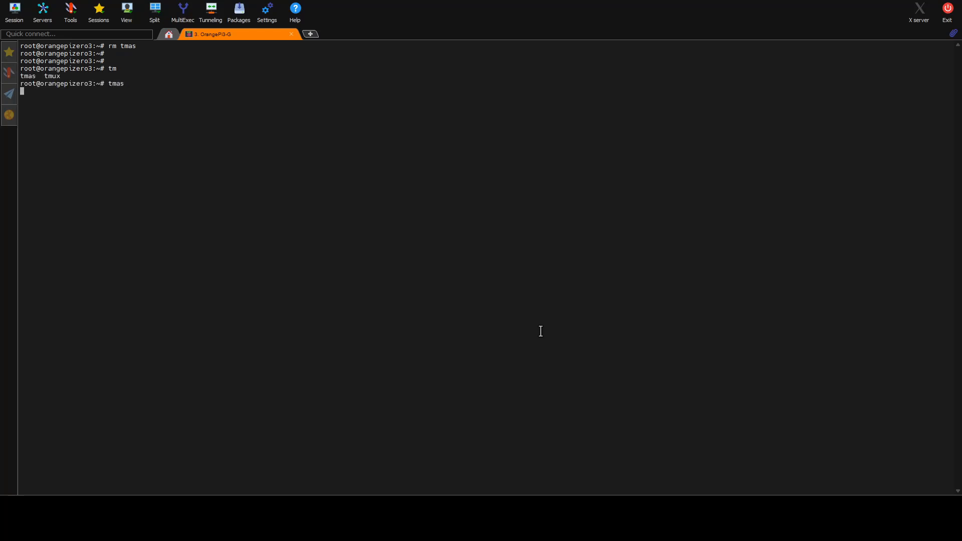
{"action": "key", "text": "Return"}
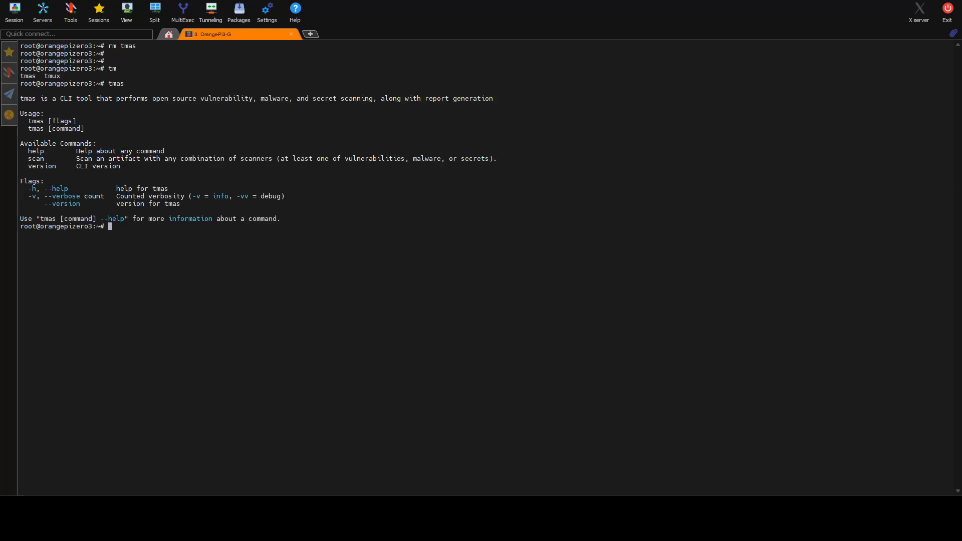
Step: Switch to the browser and read the Obtaining an API key instructions and the export TMAS_API_KEY example
{"action": "key", "text": "alt+Tab"}
{"action": "left_click_drag", "start_coordinate": [320, 167], "coordinate": [730, 193]}
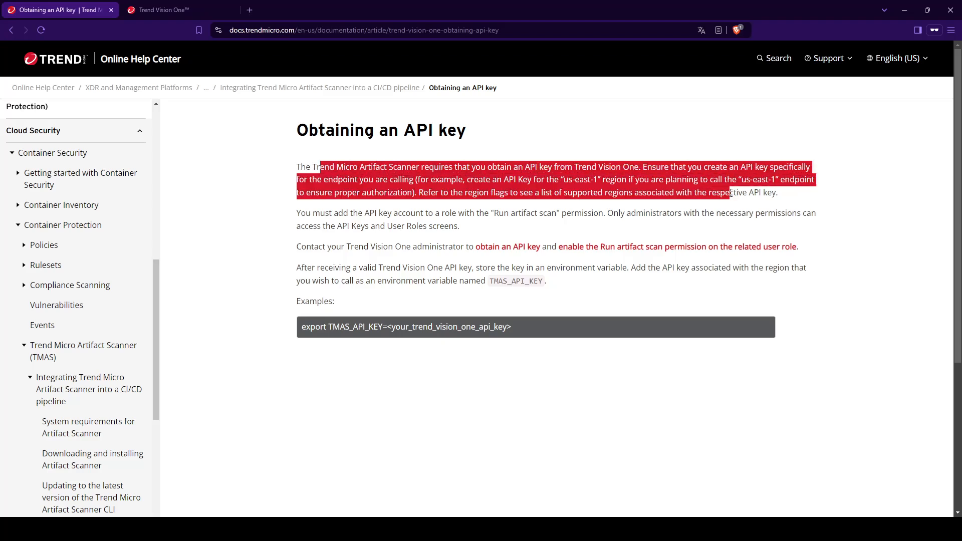
{"action": "left_click", "coordinate": [726, 199]}
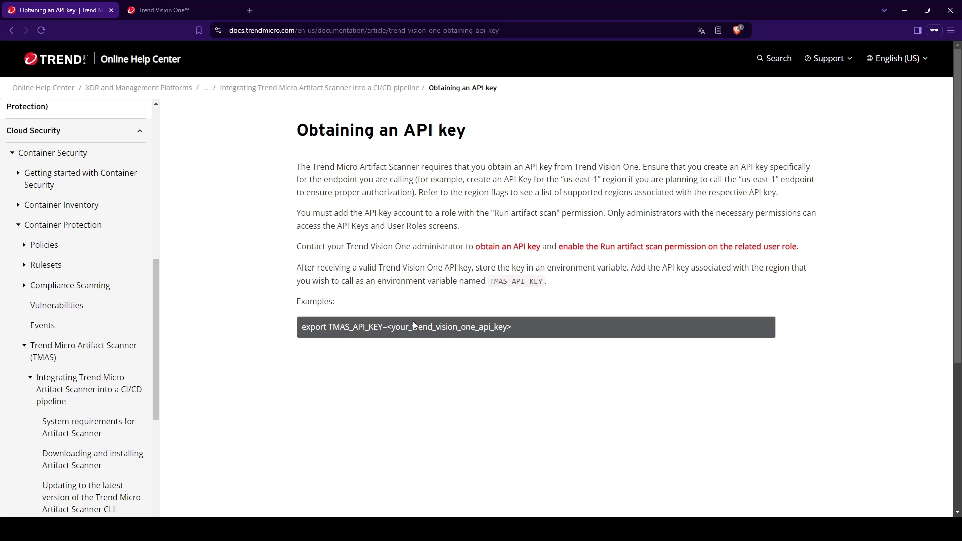
{"action": "left_click_drag", "start_coordinate": [545, 333], "coordinate": [302, 332]}
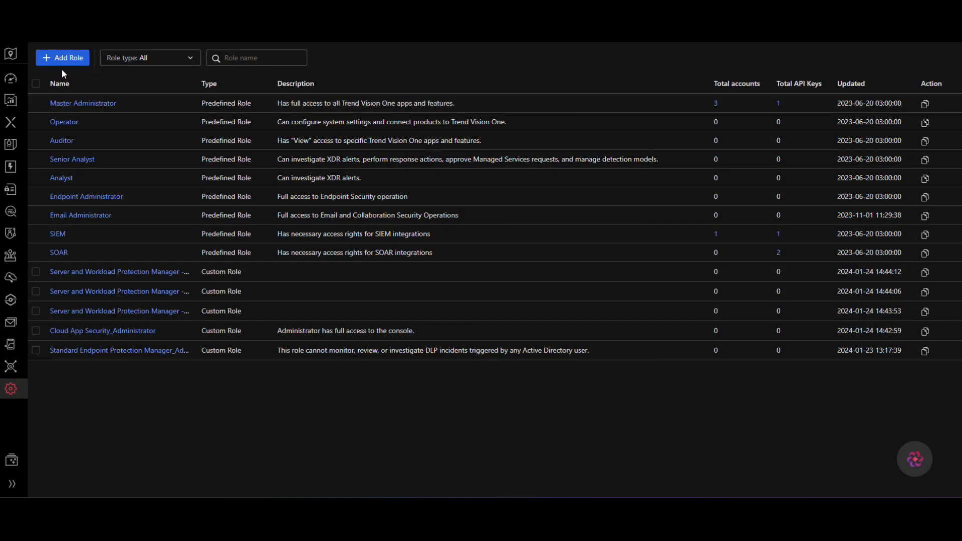
{"action": "left_click", "coordinate": [63, 62]}
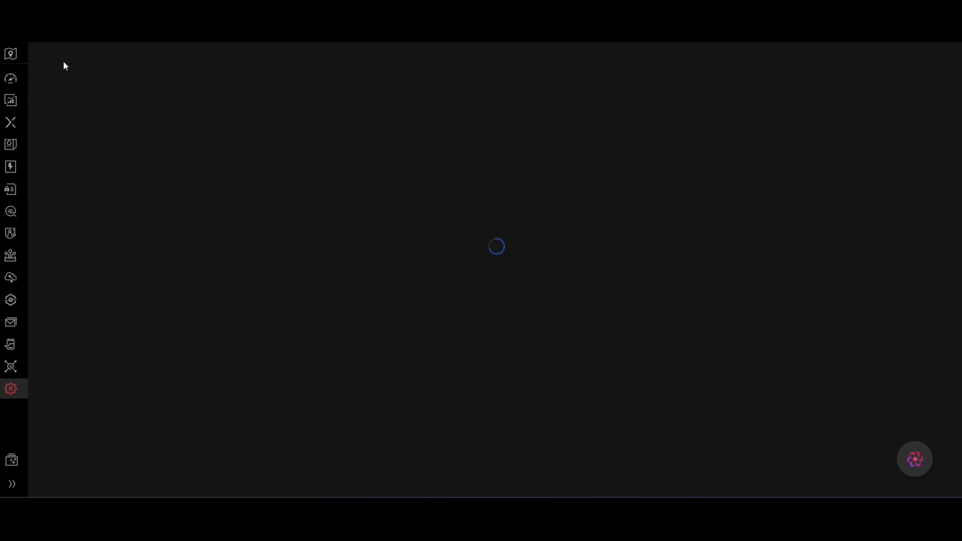
Step: Create a custom role named Artifact Scanner with the description "Role to scan artifacts with CI\CD"
{"action": "left_click", "coordinate": [88, 173]}
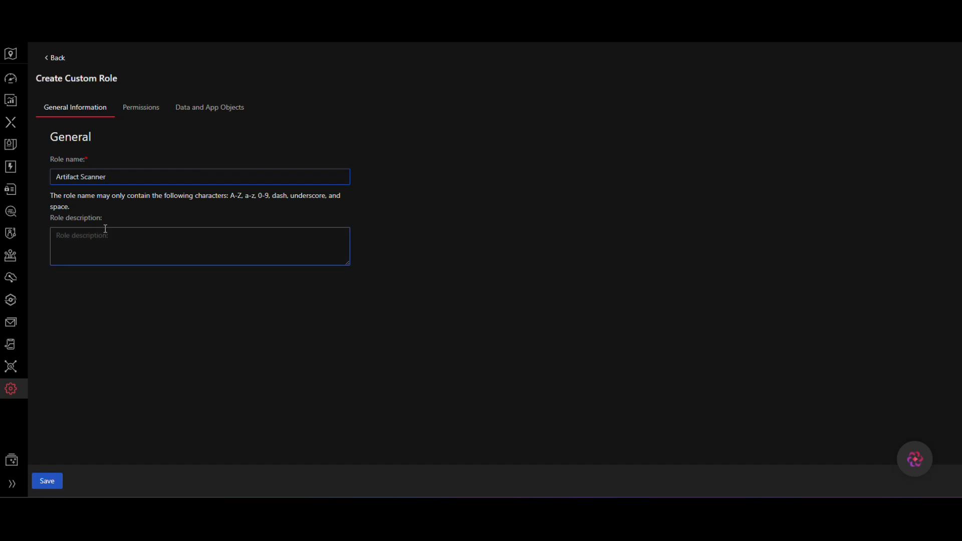
{"action": "left_click", "coordinate": [117, 247]}
{"action": "type", "text": "Role to scan arti"}
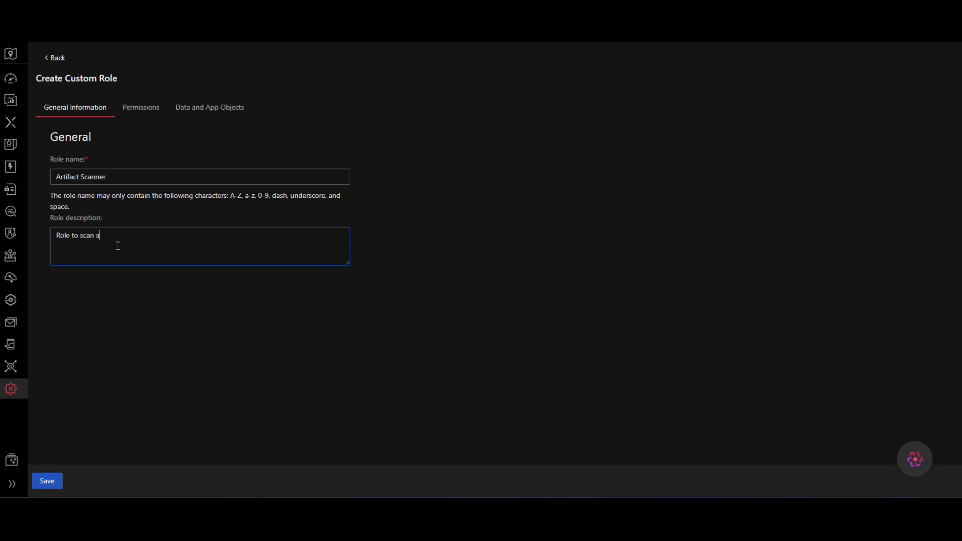
{"action": "type", "text": "facts o"}
{"action": "key", "text": "BackSpace"}
{"action": "type", "text": "with C"}
{"action": "type", "text": "l\\CD"}
Step: Grant the role the Run artifact scan permission under Container Protection
{"action": "left_click", "coordinate": [139, 109]}
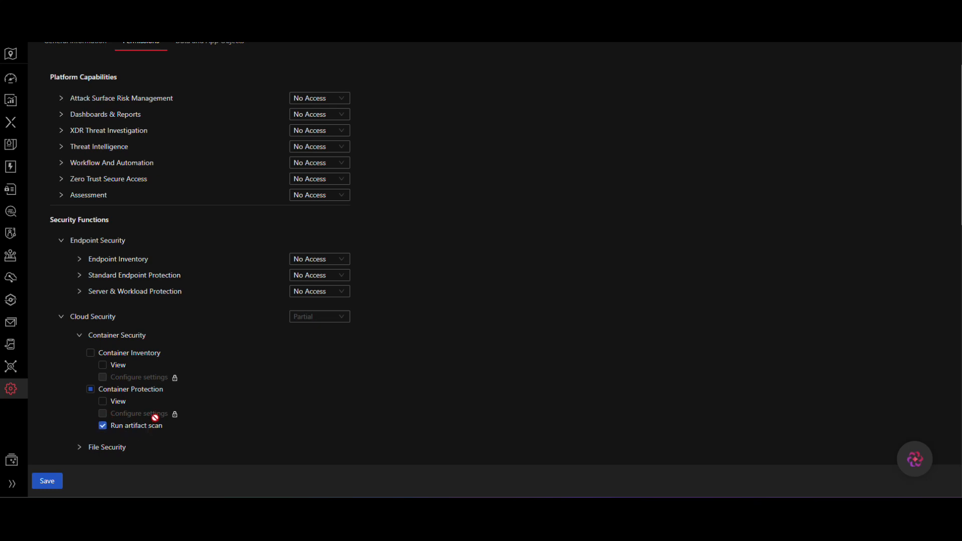
{"action": "scroll", "coordinate": [146, 423], "scroll_direction": "up", "scroll_amount": 2}
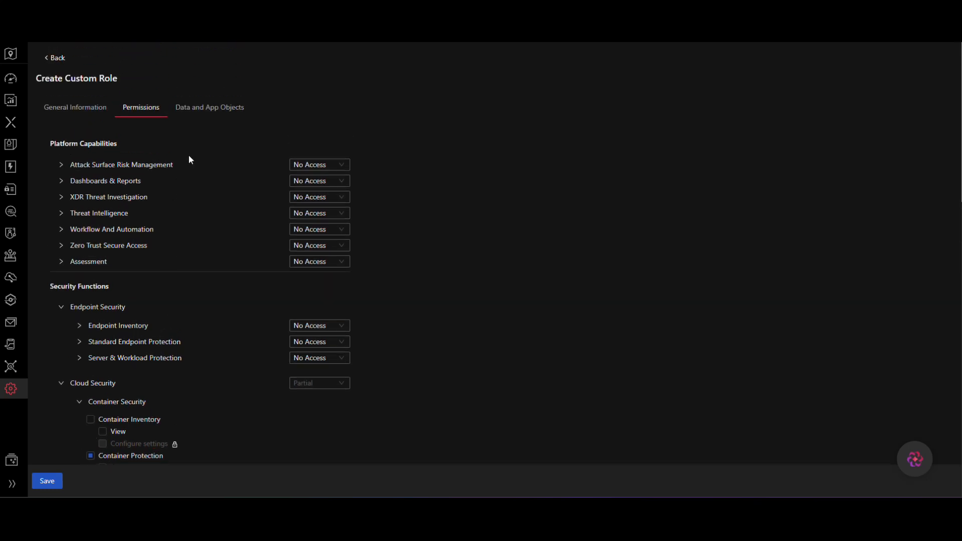
Step: Create a new scope for the role named NoScope, leaving all data and app assets unselected, and save it
{"action": "left_click", "coordinate": [206, 108]}
{"action": "left_click", "coordinate": [161, 160]}
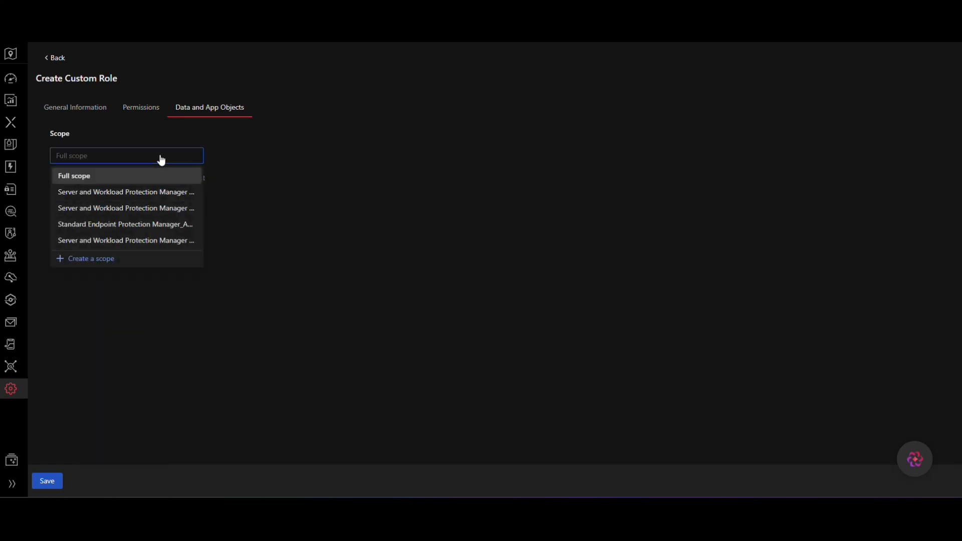
{"action": "left_click", "coordinate": [102, 259]}
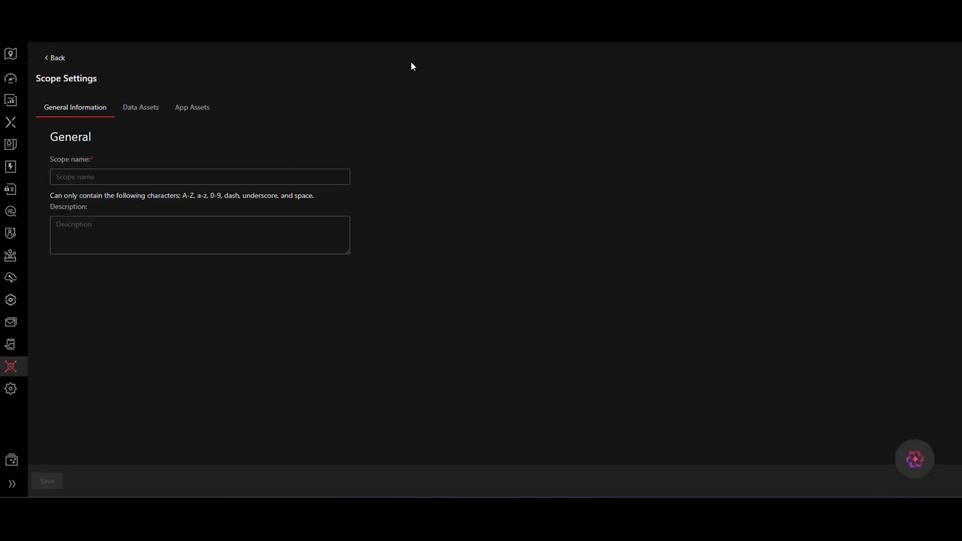
{"action": "left_click", "coordinate": [152, 109]}
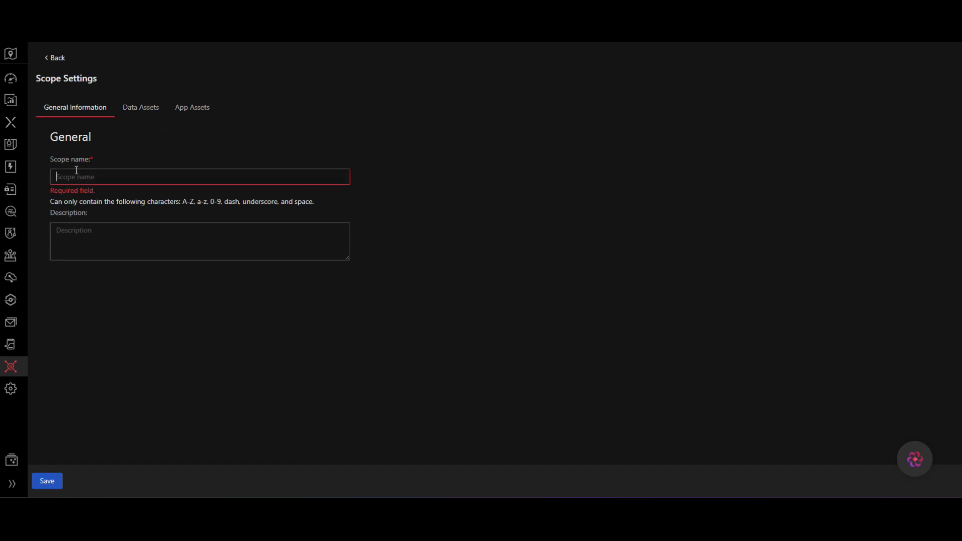
{"action": "type", "text": "N"}
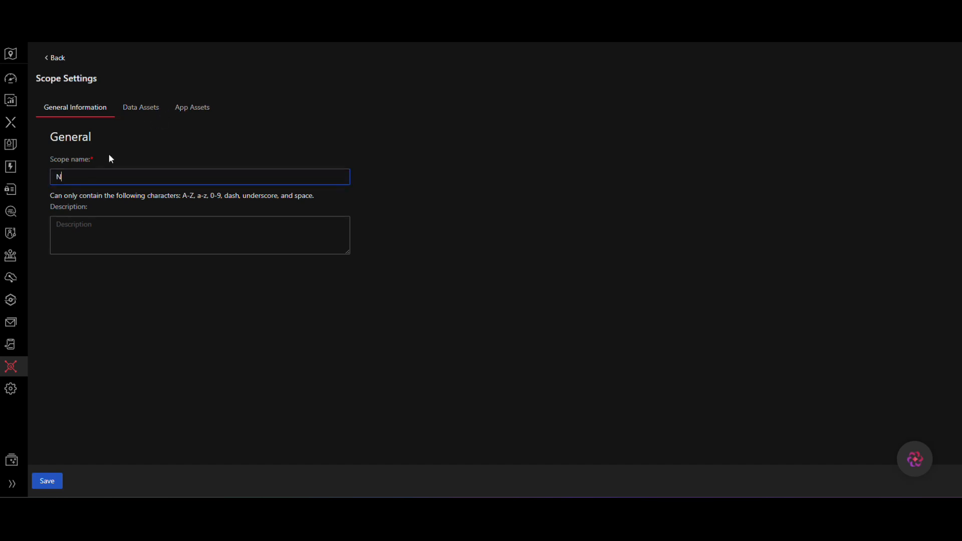
{"action": "type", "text": "oScope"}
{"action": "left_click", "coordinate": [143, 117]}
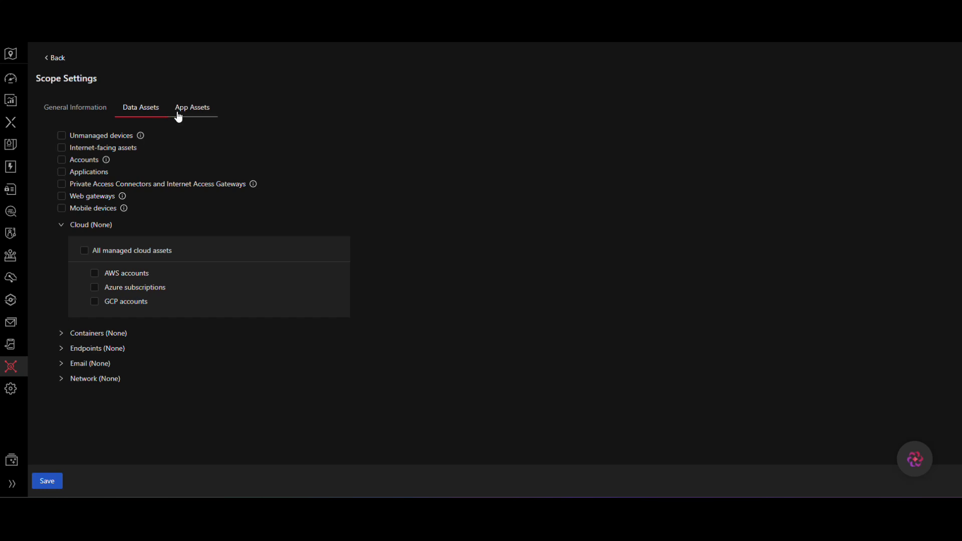
{"action": "left_click", "coordinate": [206, 116]}
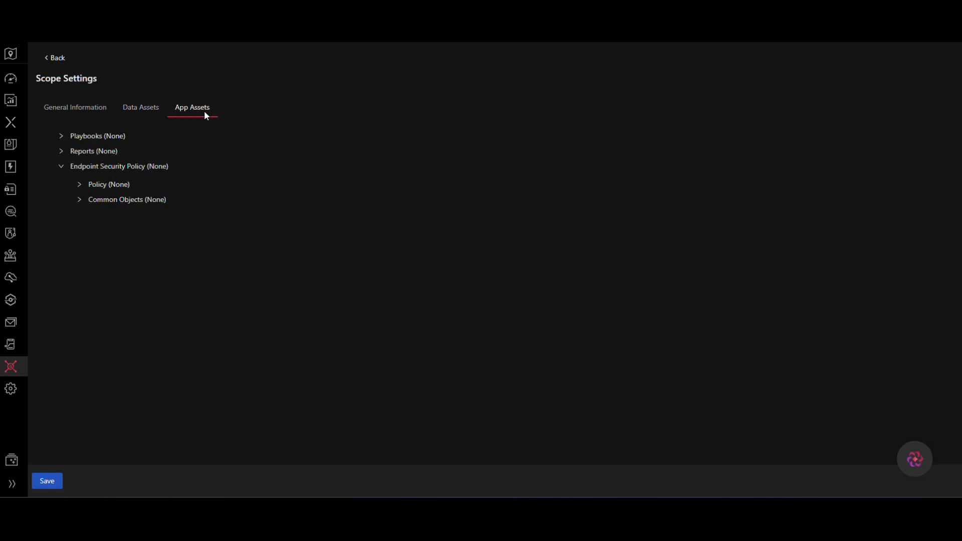
{"action": "left_click", "coordinate": [133, 106]}
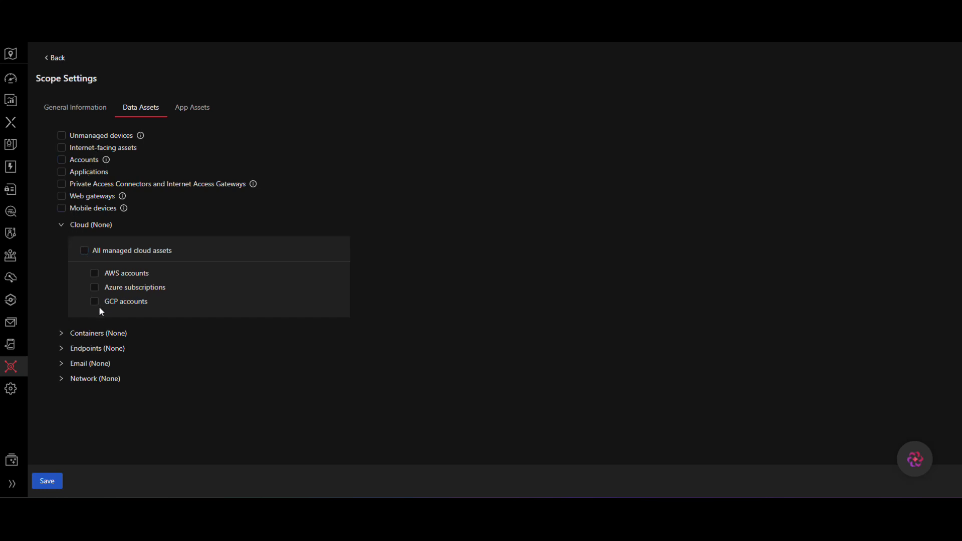
{"action": "left_click", "coordinate": [51, 488]}
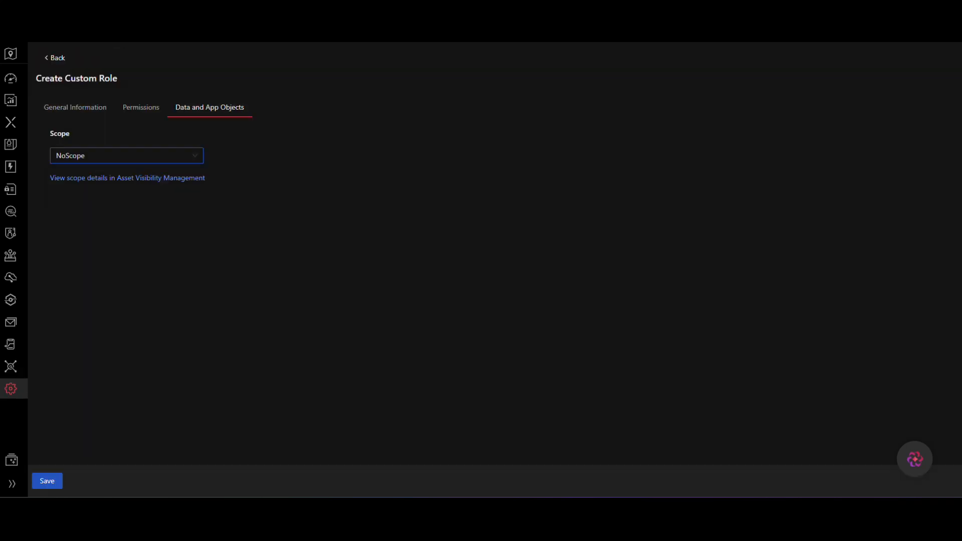
Step: Select NoScope as the role's scope and save the Artifact Scanner custom role
{"action": "left_click", "coordinate": [157, 160]}
{"action": "left_click", "coordinate": [115, 195]}
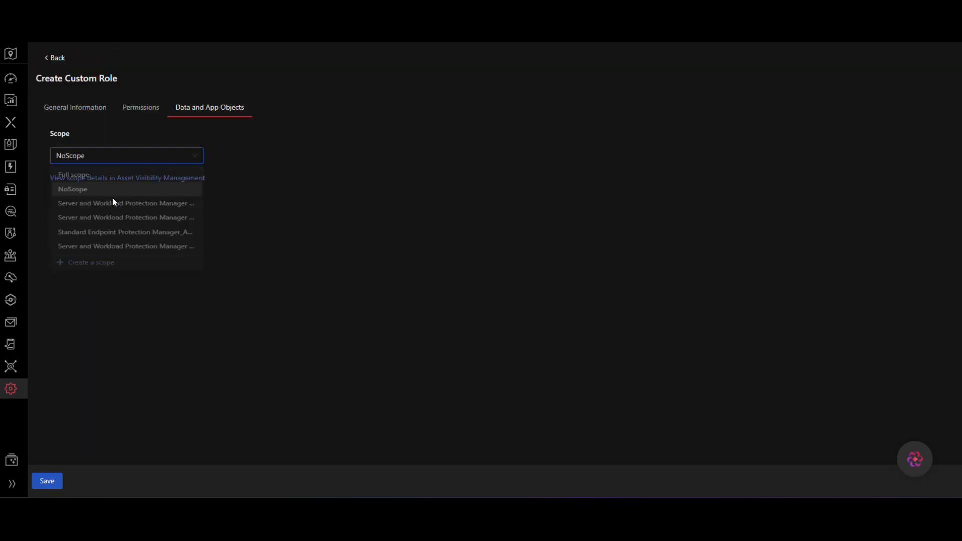
{"action": "left_click", "coordinate": [48, 481]}
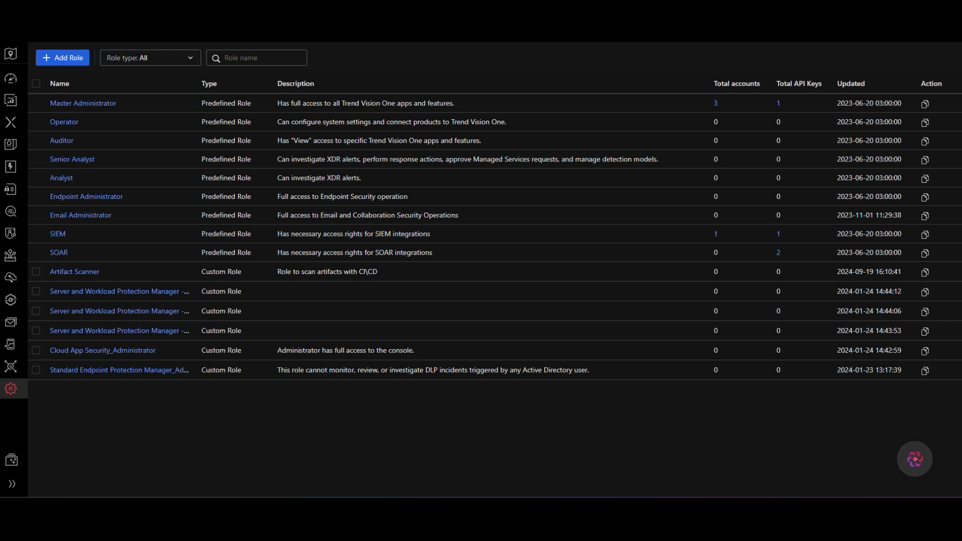
Step: Start adding a new API key and name it Artifact-API
{"action": "left_click", "coordinate": [366, 12]}
{"action": "left_click", "coordinate": [83, 58]}
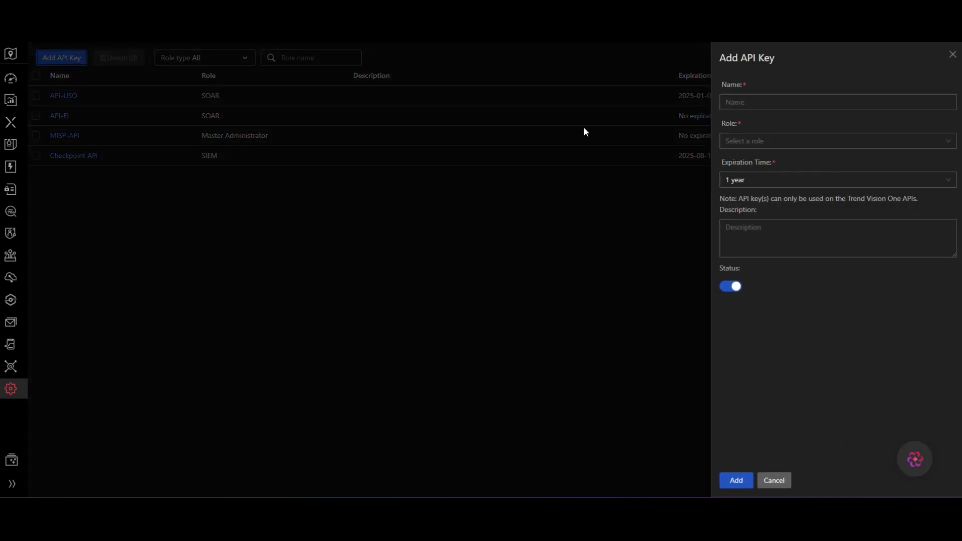
{"action": "type", "text": "ArtifACT-api"}
{"action": "key", "text": "Left"}
{"action": "key", "text": "Left"}
{"action": "key", "text": "Left"}
{"action": "key", "text": "Left"}
{"action": "key", "text": "BackSpace"}
{"action": "key", "text": "BackSpace"}
{"action": "key", "text": "BackSpace"}
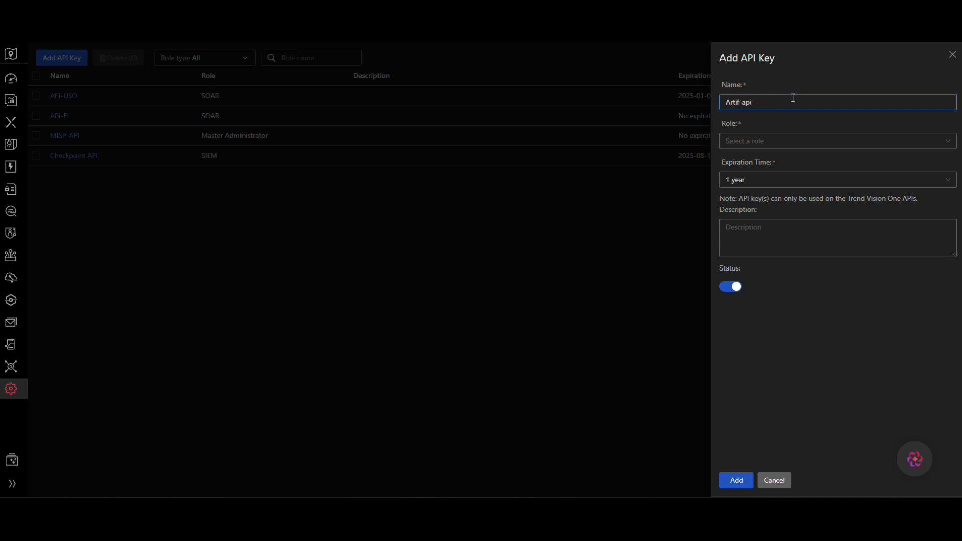
{"action": "type", "text": "AC"}
{"action": "key", "text": "BackSpace"}
{"action": "key", "text": "BackSpace"}
{"action": "type", "text": "act"}
{"action": "key", "text": "BackSpace"}
{"action": "key", "text": "BackSpace"}
{"action": "key", "text": "BackSpace"}
{"action": "type", "text": "API"}
Step: Assign the API key the Artifact Scanner role with a 1 month expiration time and add it
{"action": "left_click", "coordinate": [762, 144]}
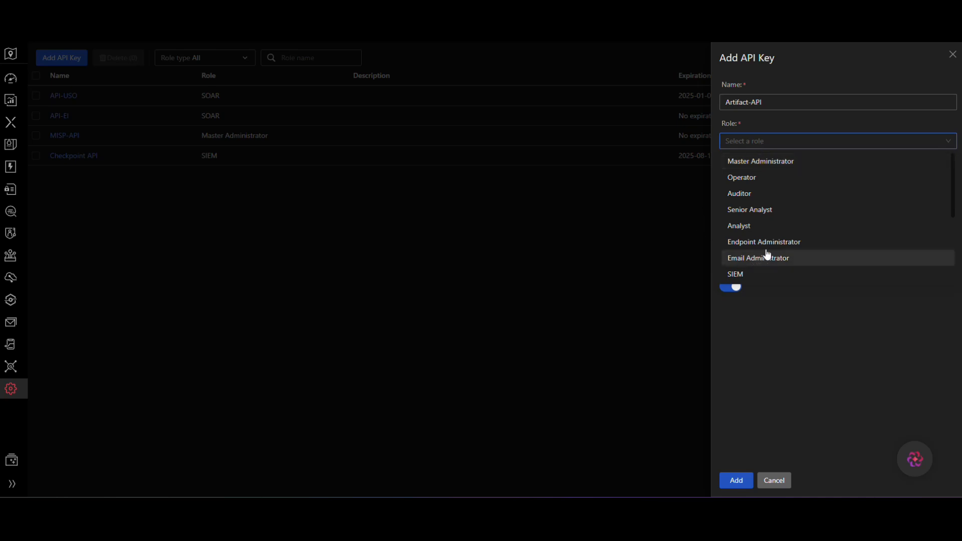
{"action": "scroll", "coordinate": [787, 206], "scroll_direction": "down", "scroll_amount": 3}
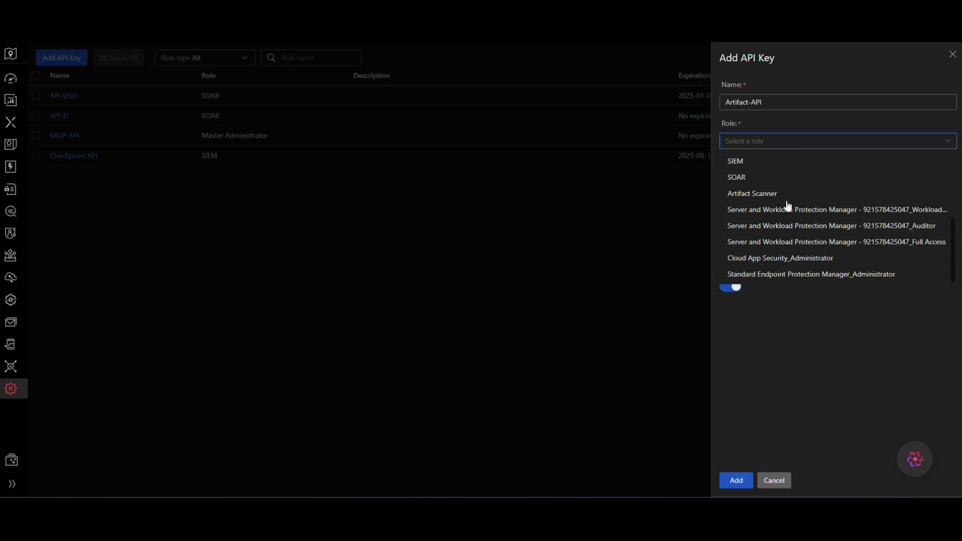
{"action": "left_click", "coordinate": [771, 195]}
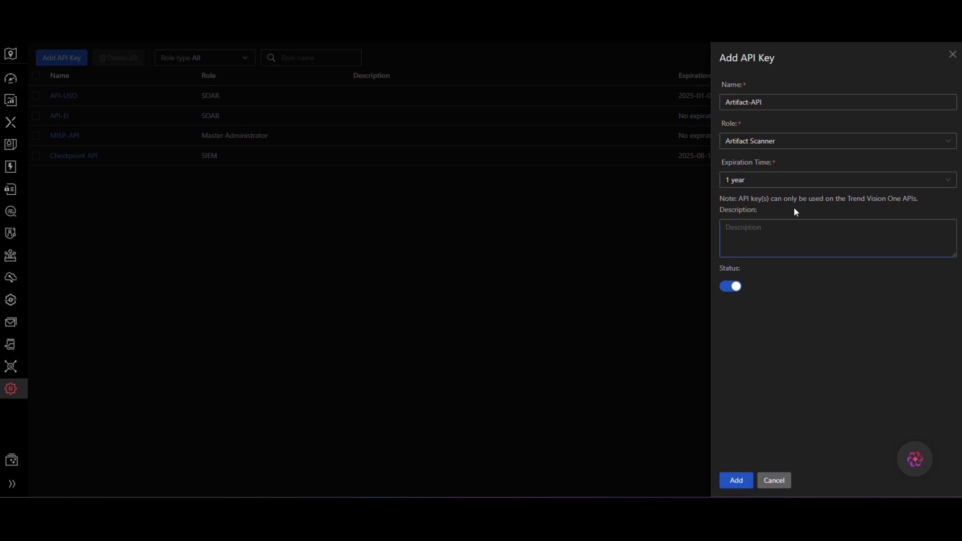
{"action": "left_click", "coordinate": [777, 182]}
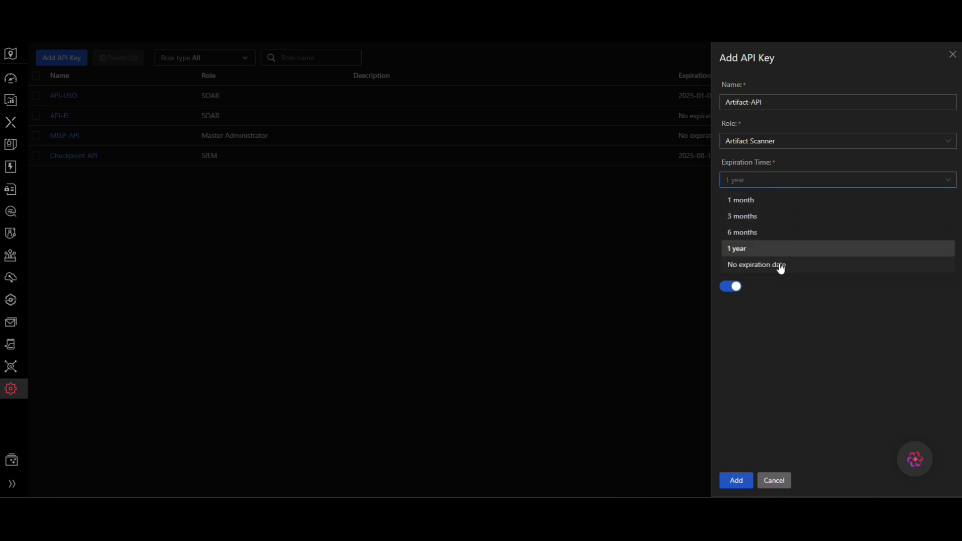
{"action": "left_click", "coordinate": [780, 267]}
{"action": "left_click", "coordinate": [784, 188]}
{"action": "left_click", "coordinate": [767, 202]}
{"action": "left_click", "coordinate": [775, 232]}
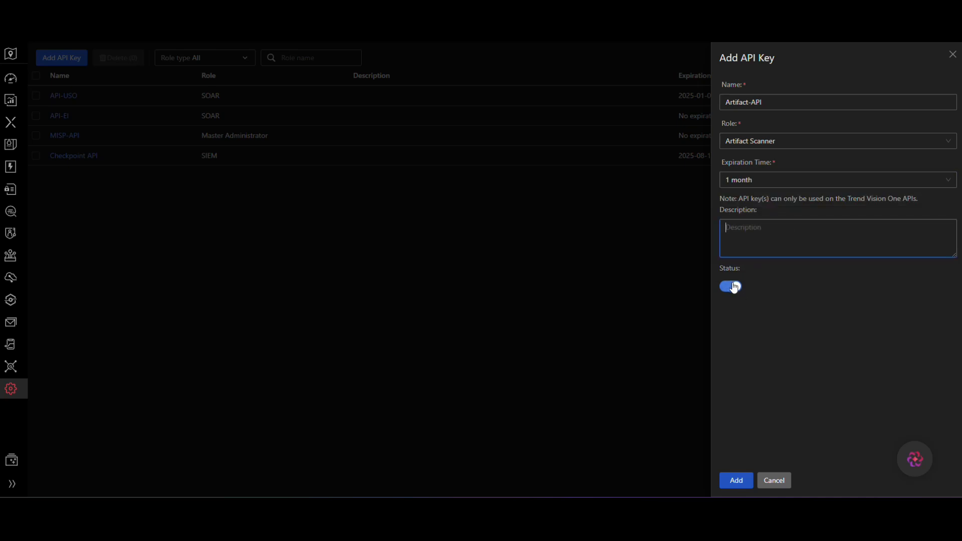
{"action": "left_click", "coordinate": [744, 481]}
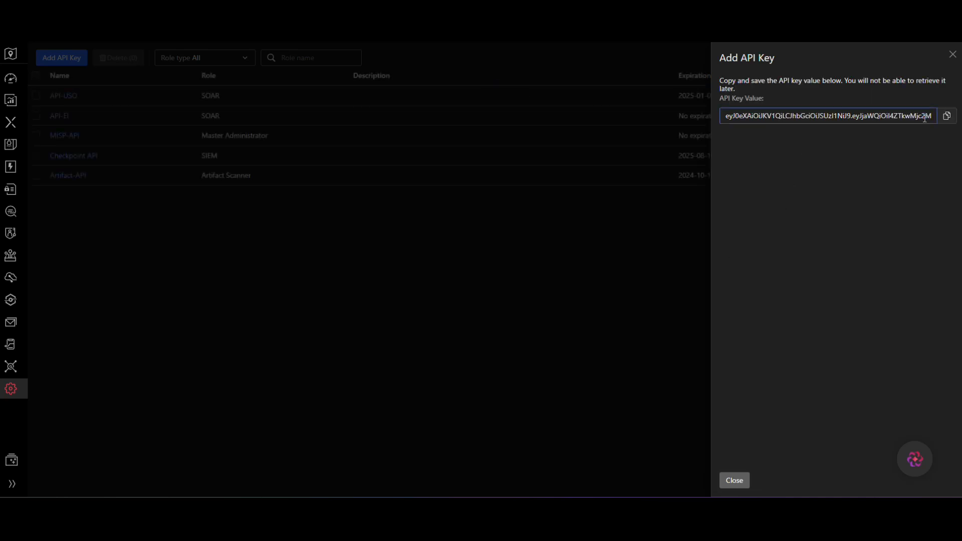
Step: Copy the generated API key value and paste it into the export TMAS_API_KEY command in the terminal
{"action": "left_click", "coordinate": [946, 116]}
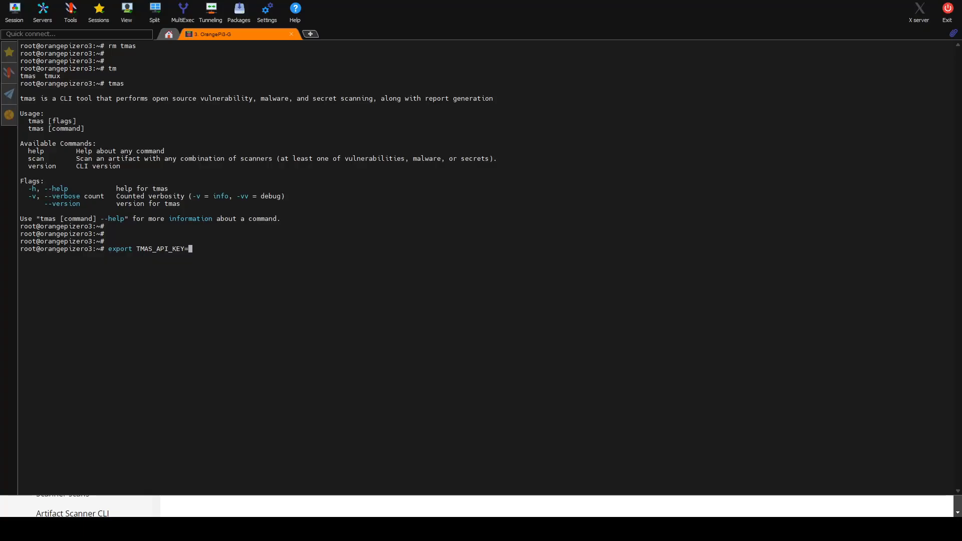
{"action": "left_click_drag", "start_coordinate": [309, 246], "coordinate": [112, 253]}
{"action": "left_click", "coordinate": [337, 284]}
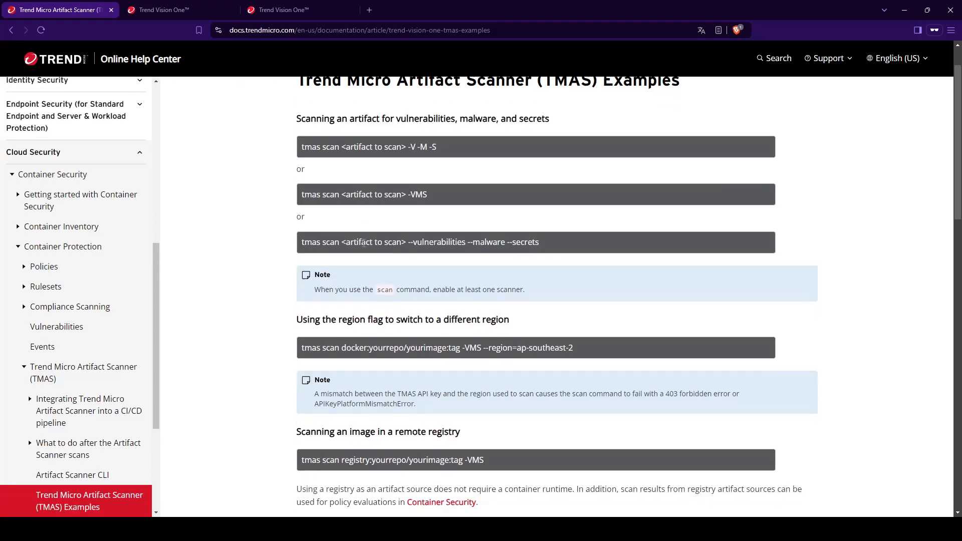
Step: Run tmas scan on docker:nginx:stable-alpine3.20-perl with the -VMS and -v flags
{"action": "scroll", "coordinate": [365, 247], "scroll_direction": "down", "scroll_amount": 1}
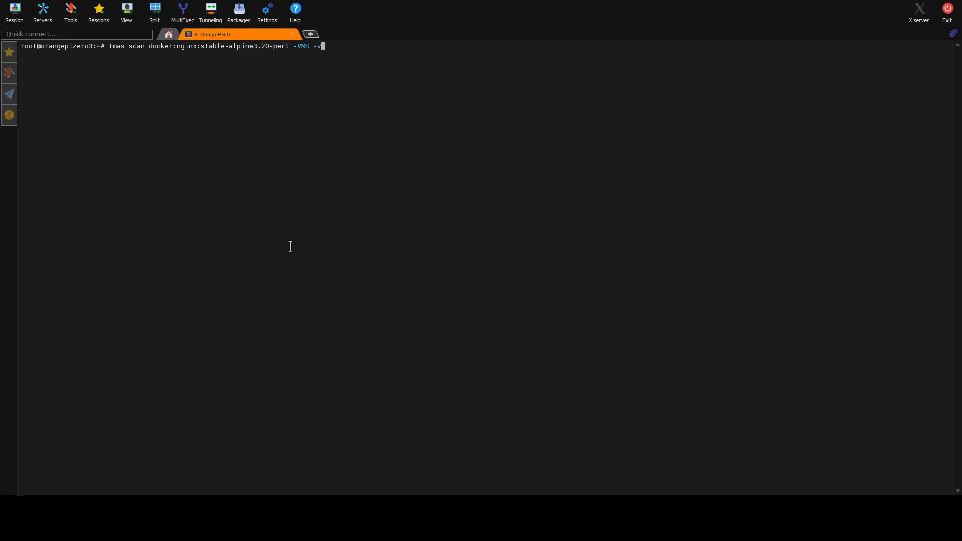
{"action": "left_click_drag", "start_coordinate": [341, 55], "coordinate": [198, 54]}
{"action": "left_click", "coordinate": [239, 96]}
{"action": "key", "text": "Return"}
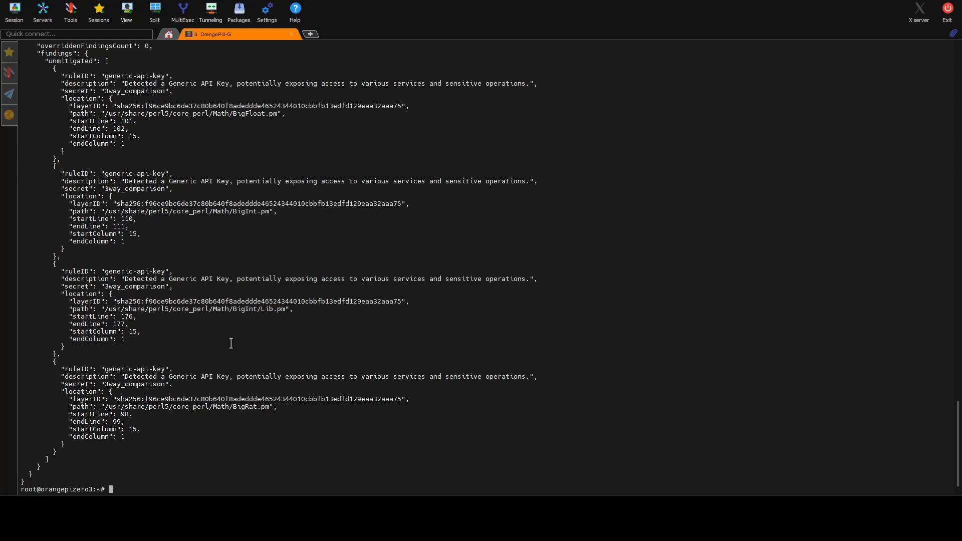
Step: Scroll through the scan's JSON output to review the vulnerability, malware and secret findings
{"action": "scroll", "coordinate": [225, 357], "scroll_direction": "up", "scroll_amount": 2}
{"action": "scroll", "coordinate": [225, 357], "scroll_direction": "up", "scroll_amount": 17}
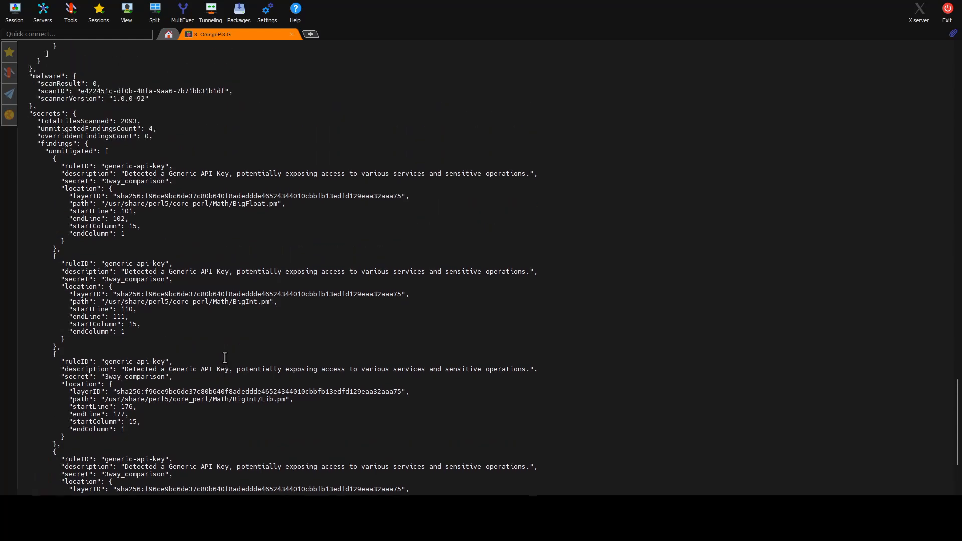
{"action": "scroll", "coordinate": [209, 347], "scroll_direction": "up", "scroll_amount": 4}
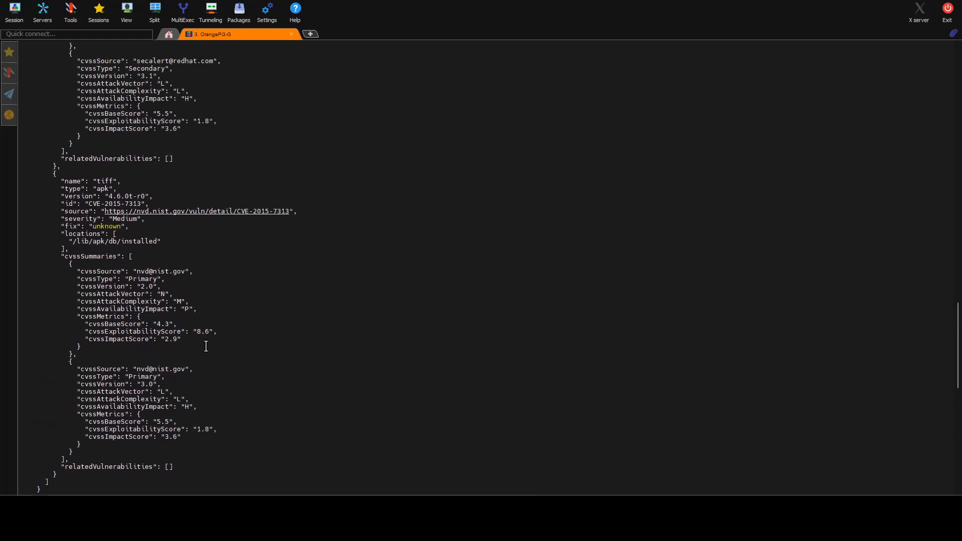
{"action": "left_click_drag", "start_coordinate": [105, 212], "coordinate": [300, 211]}
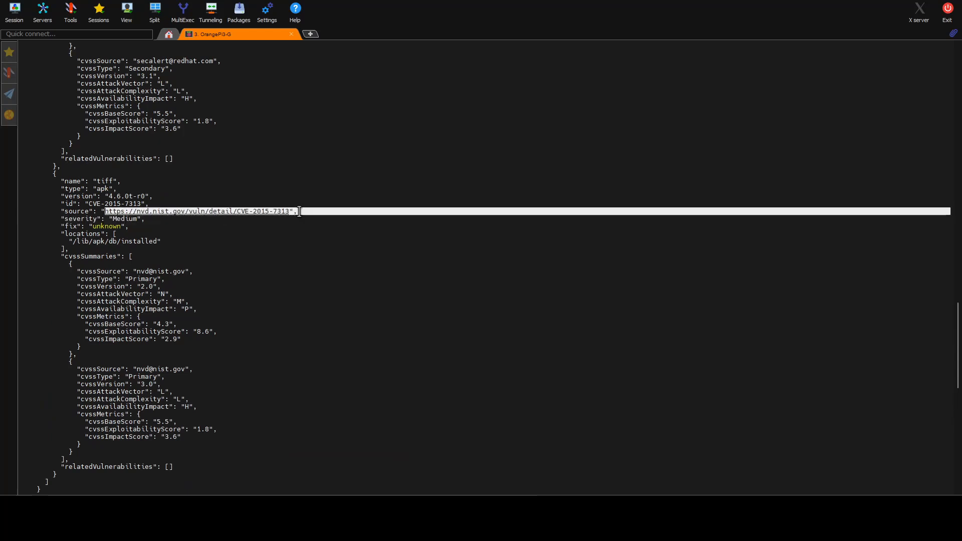
{"action": "left_click", "coordinate": [238, 209]}
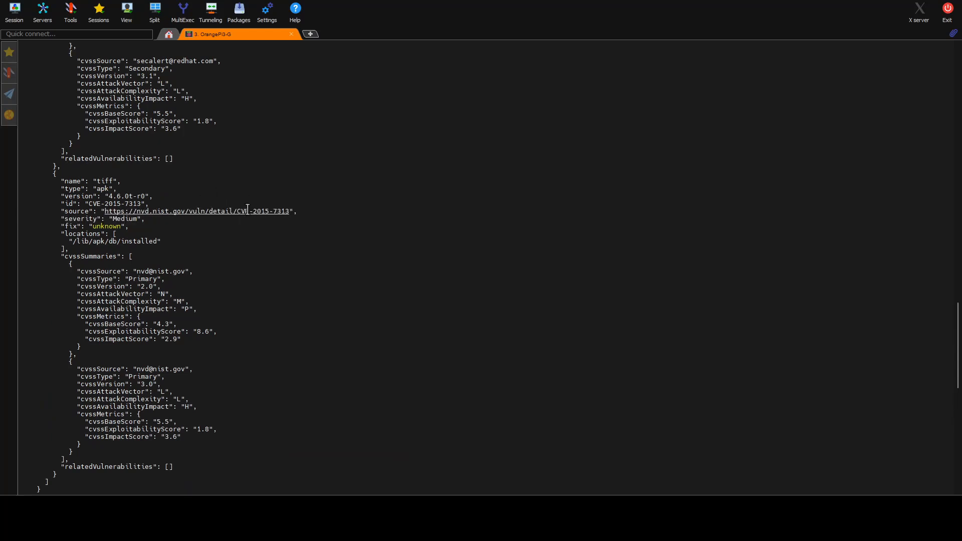
{"action": "left_click_drag", "start_coordinate": [286, 213], "coordinate": [285, 215]}
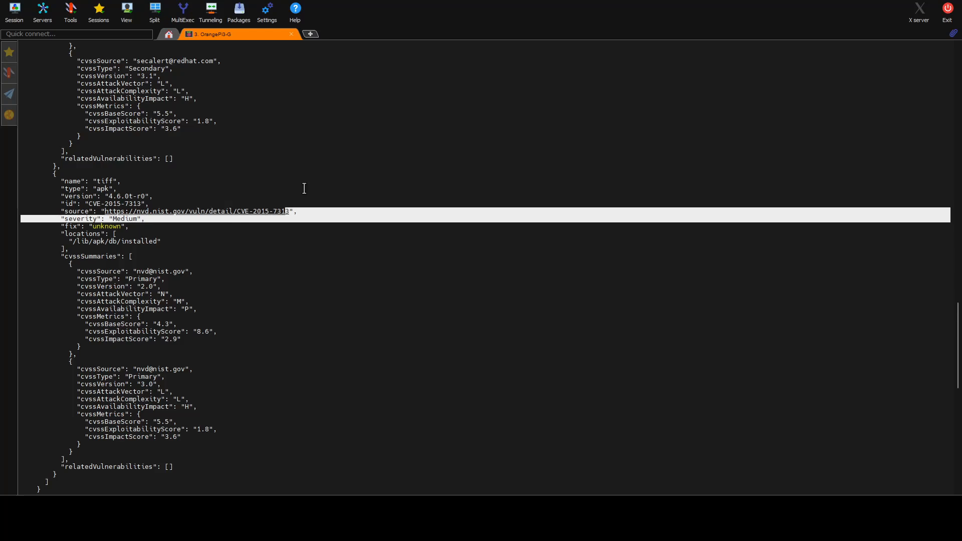
{"action": "scroll", "coordinate": [303, 189], "scroll_direction": "up", "scroll_amount": 6}
{"action": "scroll", "coordinate": [289, 185], "scroll_direction": "up", "scroll_amount": 7}
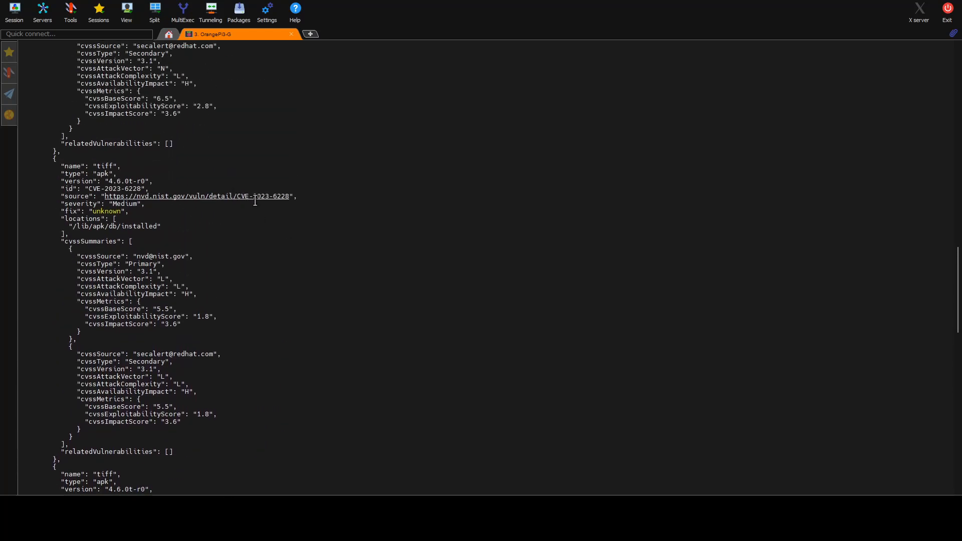
{"action": "scroll", "coordinate": [253, 203], "scroll_direction": "up", "scroll_amount": 12}
{"action": "scroll", "coordinate": [250, 227], "scroll_direction": "up", "scroll_amount": 20}
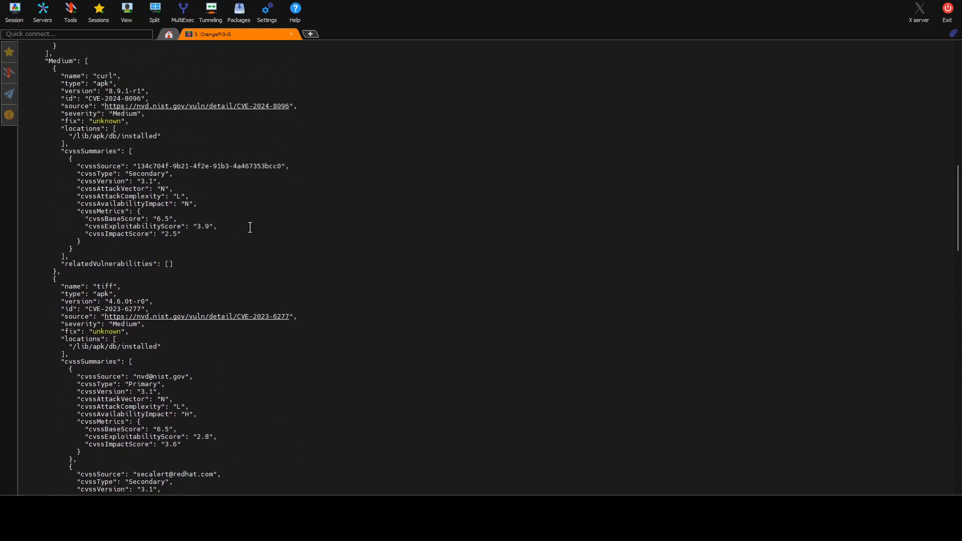
{"action": "scroll", "coordinate": [248, 229], "scroll_direction": "up", "scroll_amount": 4}
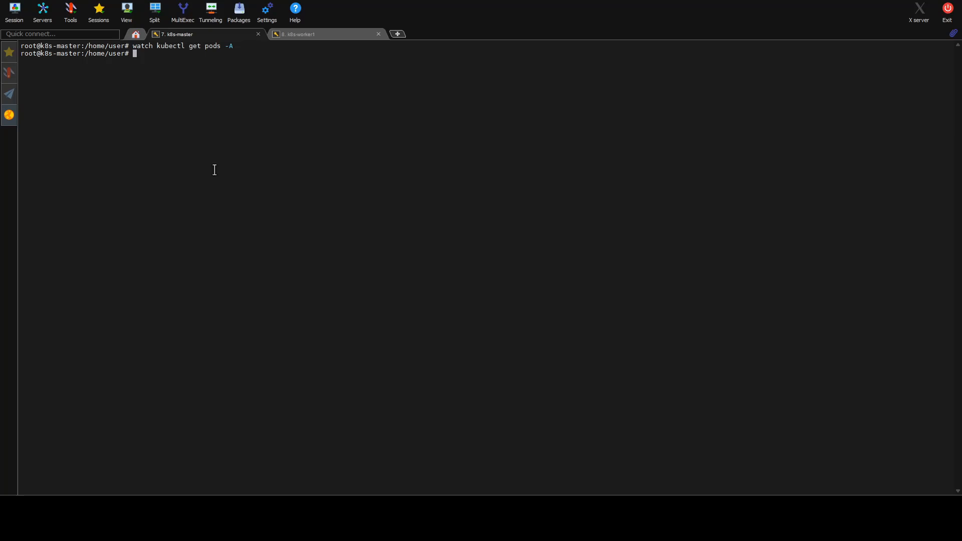
Step: Rerun watch kubectl get pods -A on the k8s-master to check the running pods, then stop it
{"action": "key", "text": "Up"}
{"action": "key", "text": "Return"}
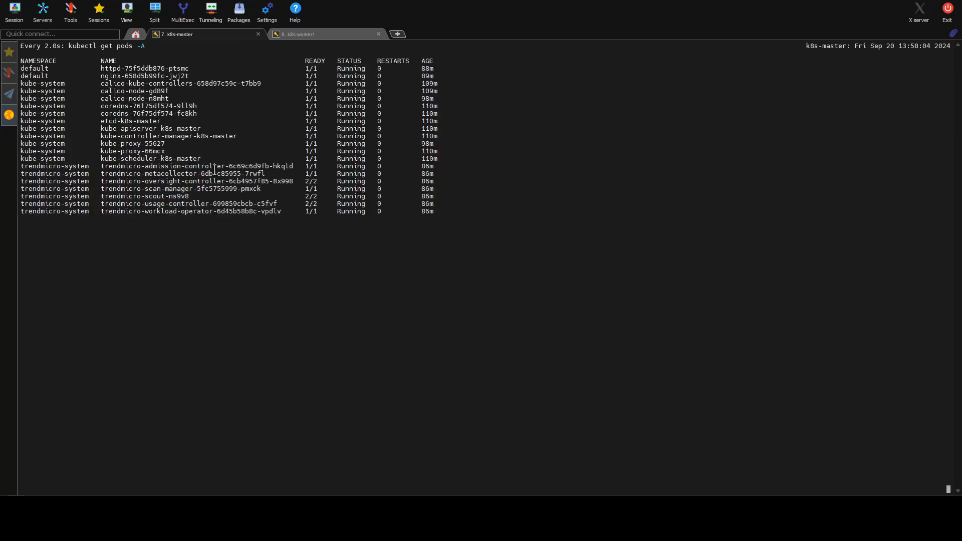
{"action": "left_click_drag", "start_coordinate": [97, 167], "coordinate": [103, 210]}
{"action": "left_click", "coordinate": [272, 205]}
{"action": "key", "text": "ctrl+c"}
Step: Open overrides.yaml in nano, review its Container Security settings, and exit the editor
{"action": "type", "text": "nano "}
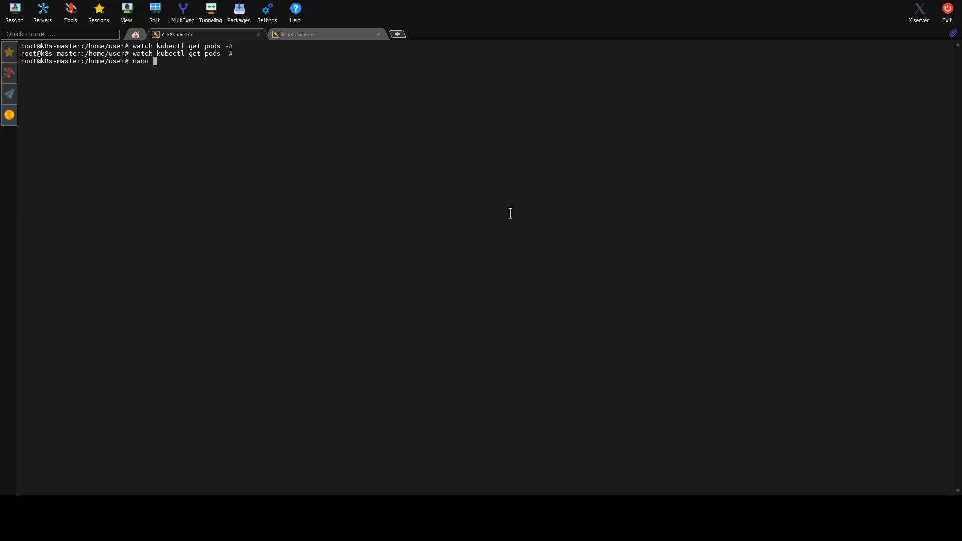
{"action": "type", "text": "ov"}
{"action": "key", "text": "Tab"}
{"action": "key", "text": "Return"}
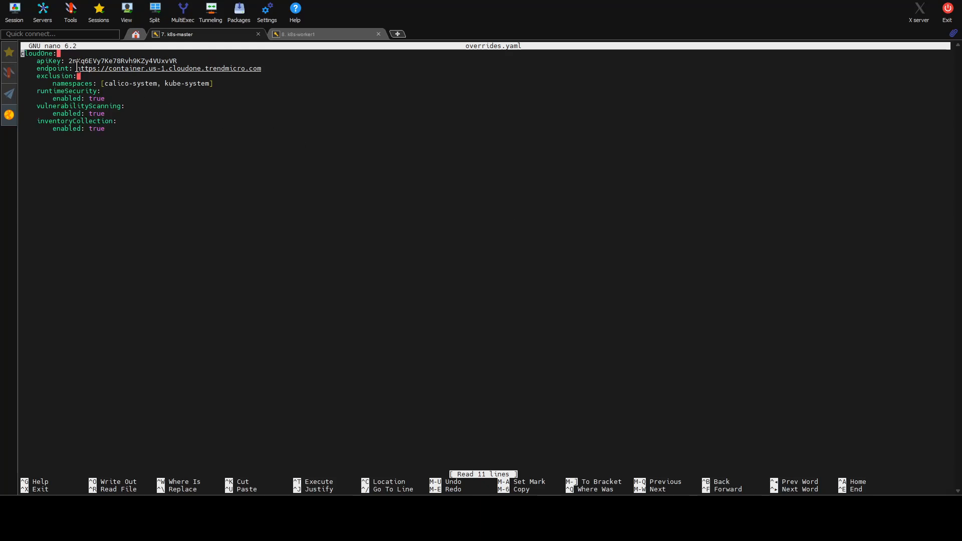
{"action": "left_click_drag", "start_coordinate": [69, 61], "coordinate": [193, 126]}
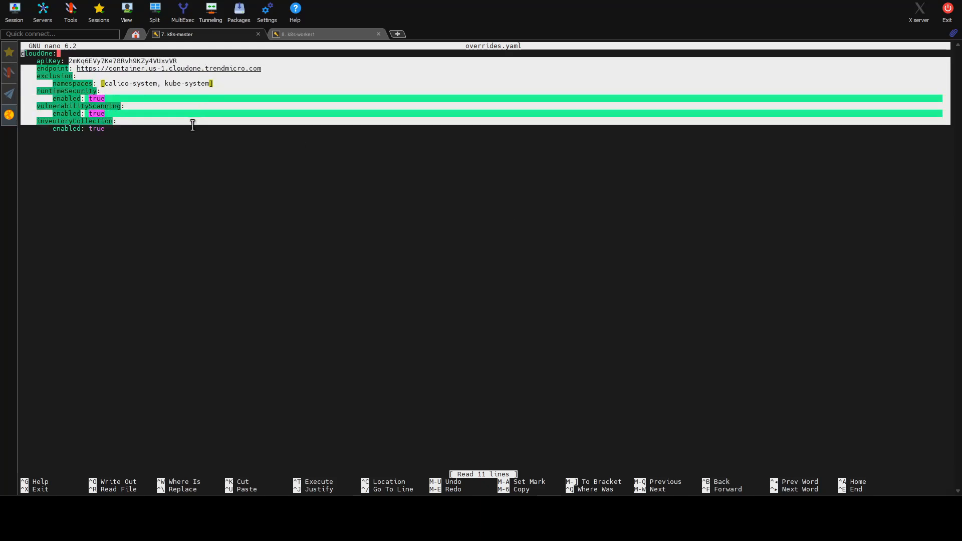
{"action": "left_click", "coordinate": [193, 126]}
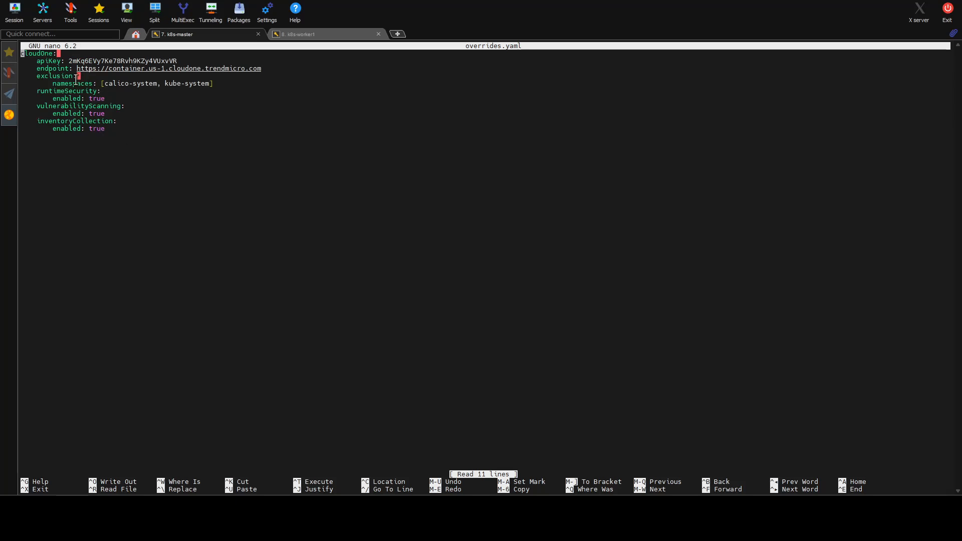
{"action": "left_click_drag", "start_coordinate": [37, 92], "coordinate": [139, 140]}
{"action": "left_click", "coordinate": [139, 144]}
{"action": "key", "text": "ctrl+x"}
{"action": "key", "text": "Return"}
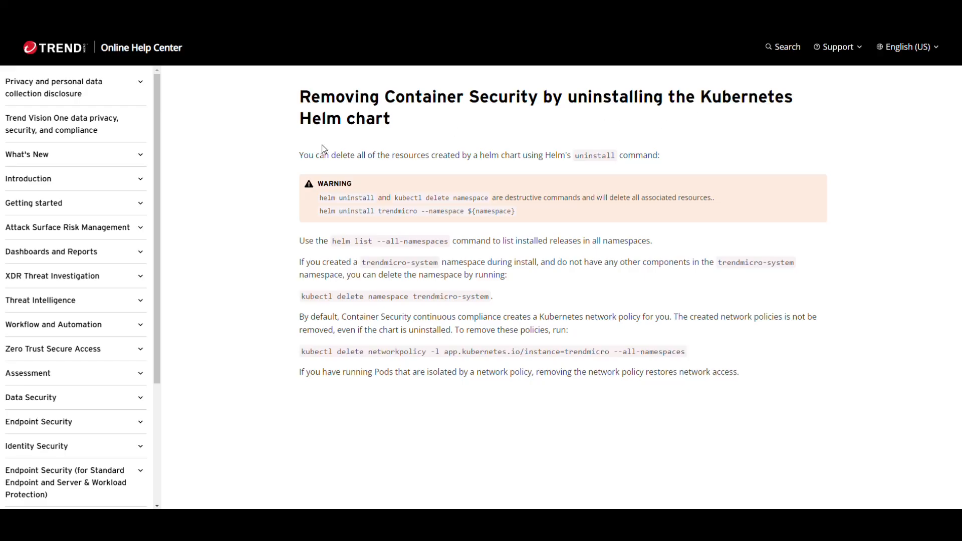
Step: Copy the helm list --all-namespaces command from the help page and run it on the k8s-master to list installed releases
{"action": "left_click_drag", "start_coordinate": [319, 198], "coordinate": [488, 198]}
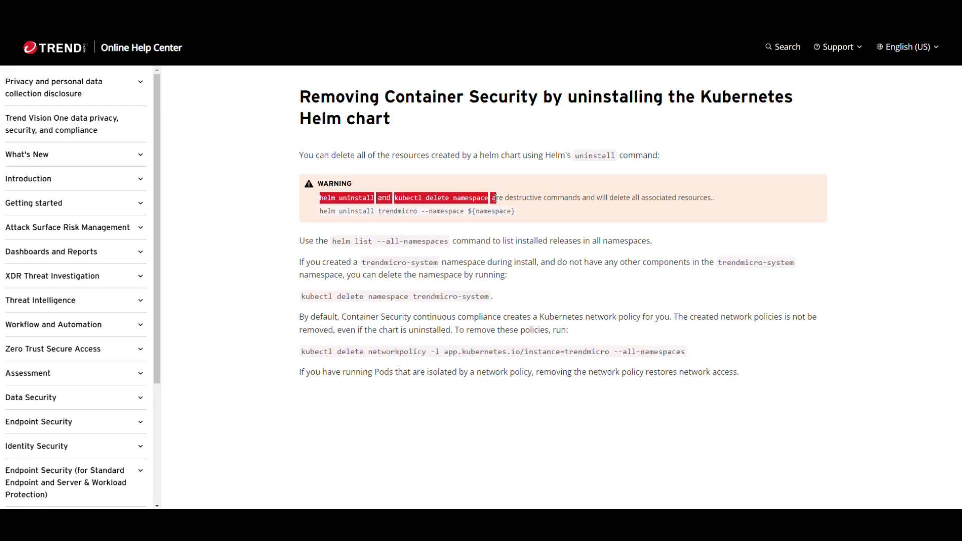
{"action": "left_click", "coordinate": [616, 206]}
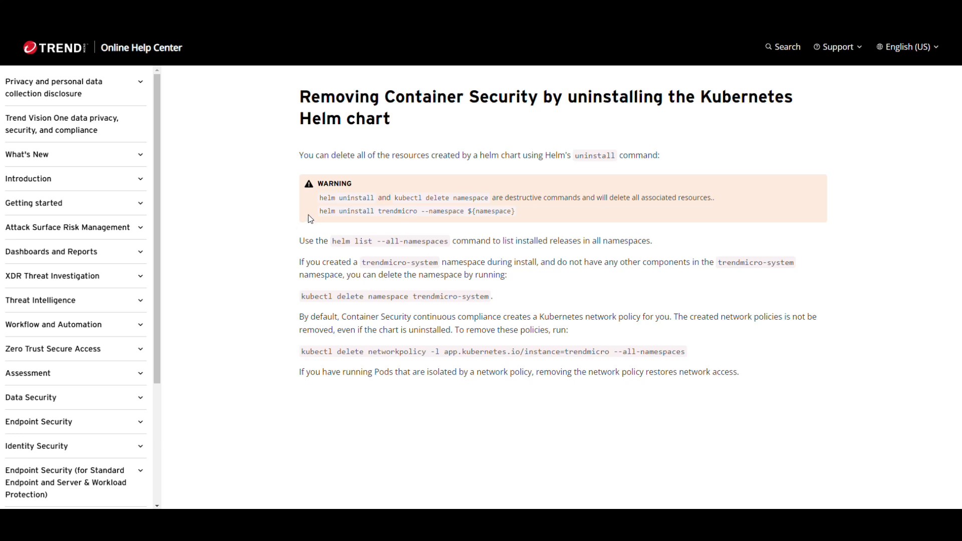
{"action": "left_click_drag", "start_coordinate": [313, 211], "coordinate": [378, 211]}
{"action": "left_click", "coordinate": [401, 211]}
{"action": "left_click_drag", "start_coordinate": [331, 241], "coordinate": [449, 241]}
{"action": "right_click", "coordinate": [449, 241]}
{"action": "left_click", "coordinate": [471, 253]}
{"action": "key", "text": "alt+Tab"}
{"action": "right_click", "coordinate": [313, 171]}
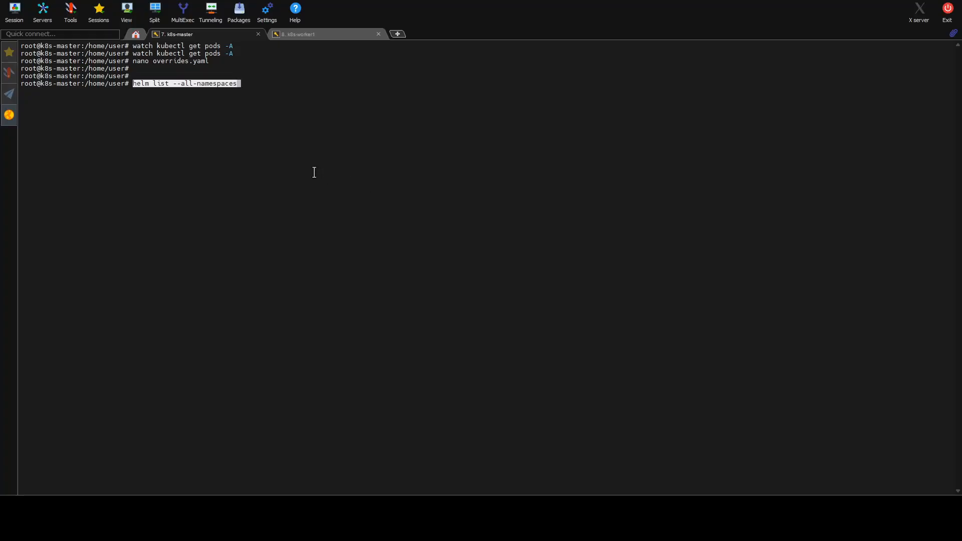
{"action": "key", "text": "Return"}
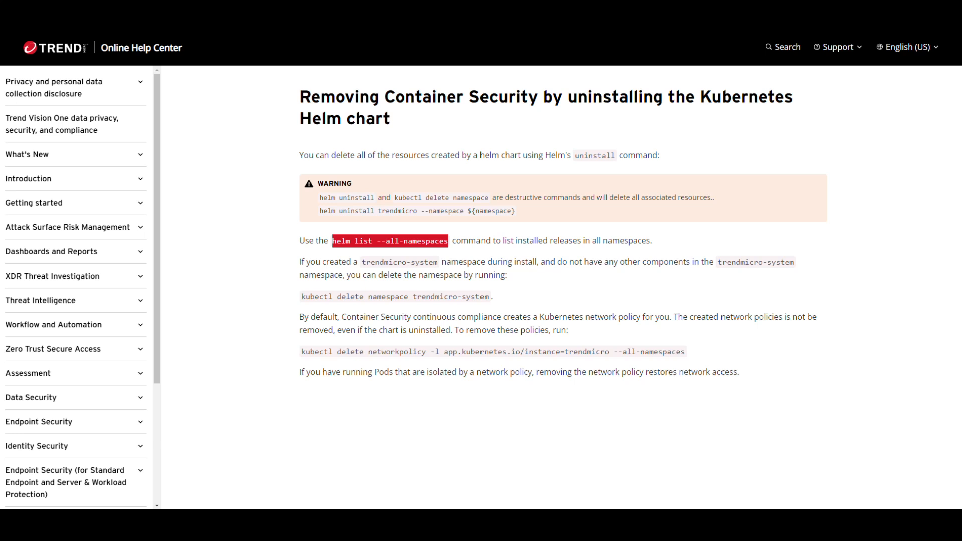
Step: Uninstall the trendmicro Helm release from the trendmicro-system namespace
{"action": "left_click_drag", "start_coordinate": [320, 211], "coordinate": [463, 211]}
{"action": "right_click", "coordinate": [423, 211]}
{"action": "left_click", "coordinate": [441, 217]}
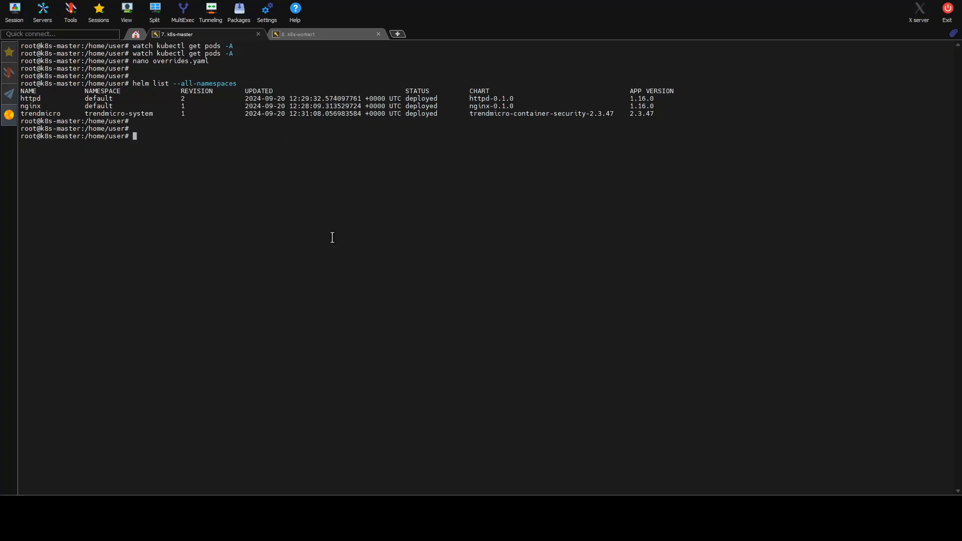
{"action": "right_click", "coordinate": [333, 237]}
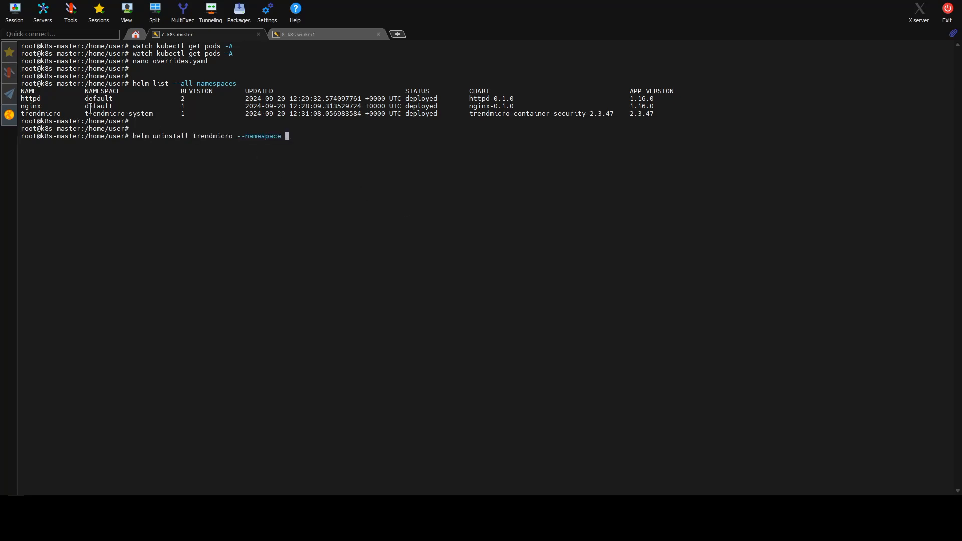
{"action": "left_click_drag", "start_coordinate": [85, 113], "coordinate": [153, 113]}
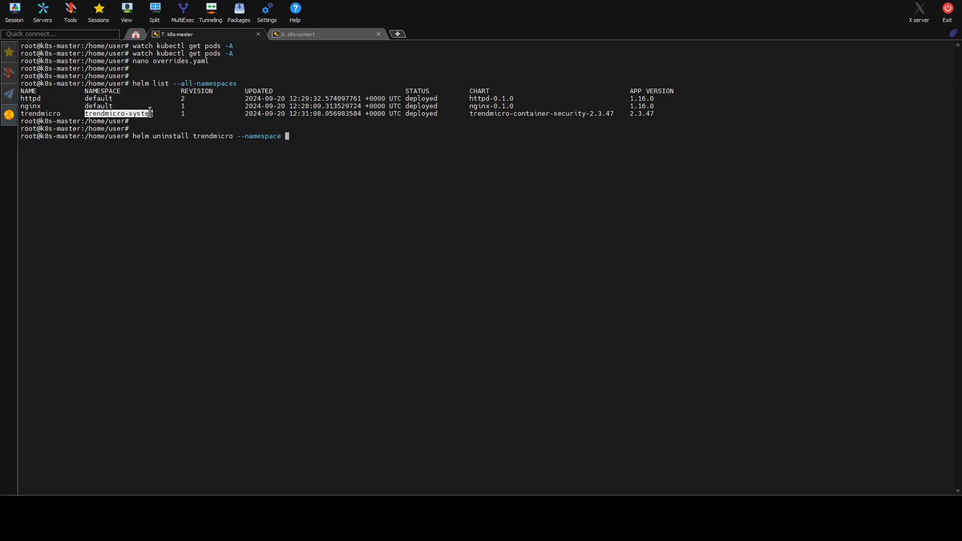
{"action": "right_click", "coordinate": [448, 145]}
{"action": "key", "text": "Return"}
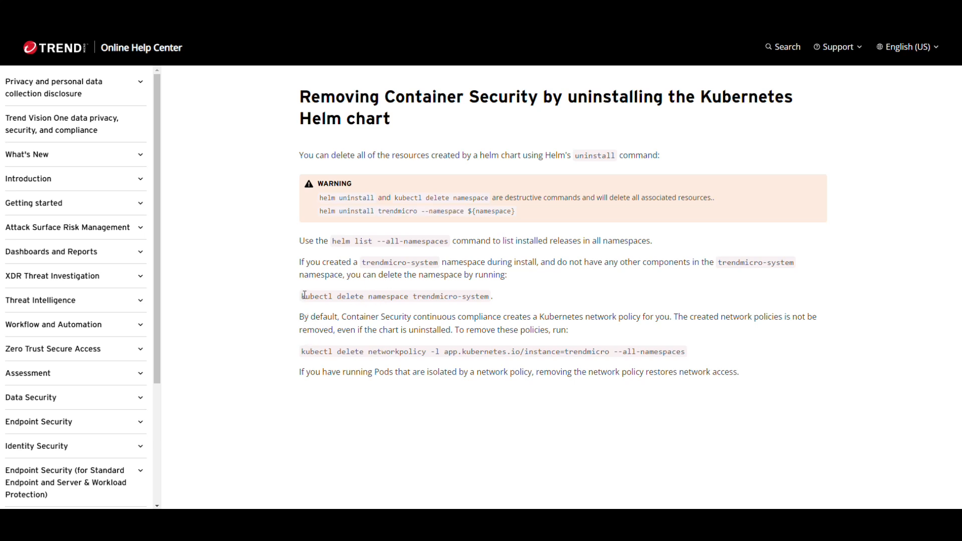
Step: Delete the trendmicro-system namespace with kubectl delete namespace trendmicro-system
{"action": "left_click_drag", "start_coordinate": [301, 296], "coordinate": [493, 306]}
{"action": "right_click", "coordinate": [493, 306]}
{"action": "left_click", "coordinate": [494, 307]}
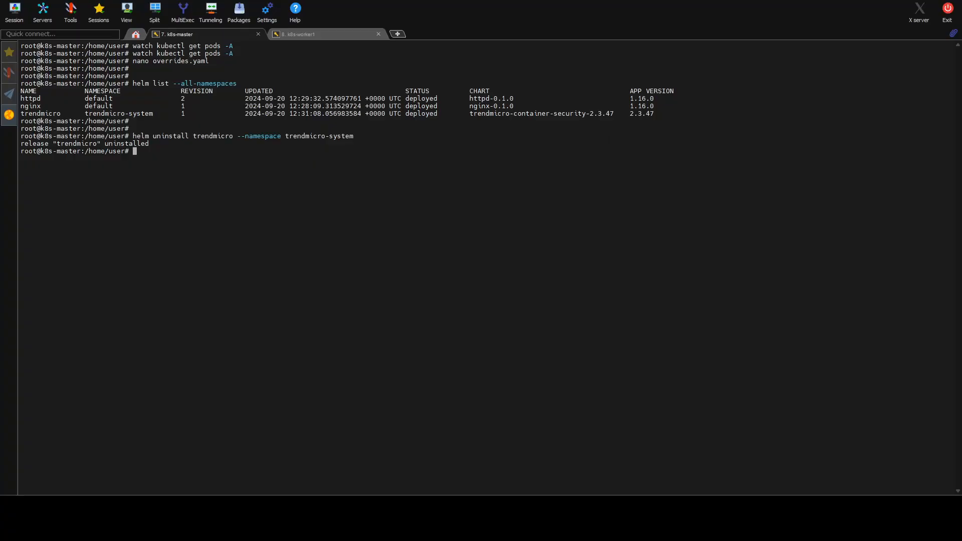
{"action": "right_click", "coordinate": [441, 246]}
{"action": "key", "text": "Return"}
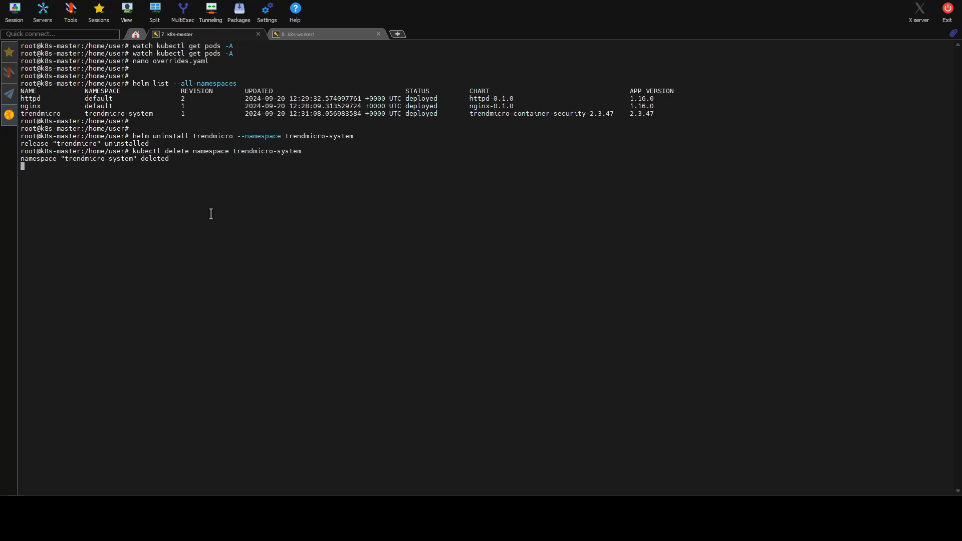
{"action": "key", "text": "Return"}
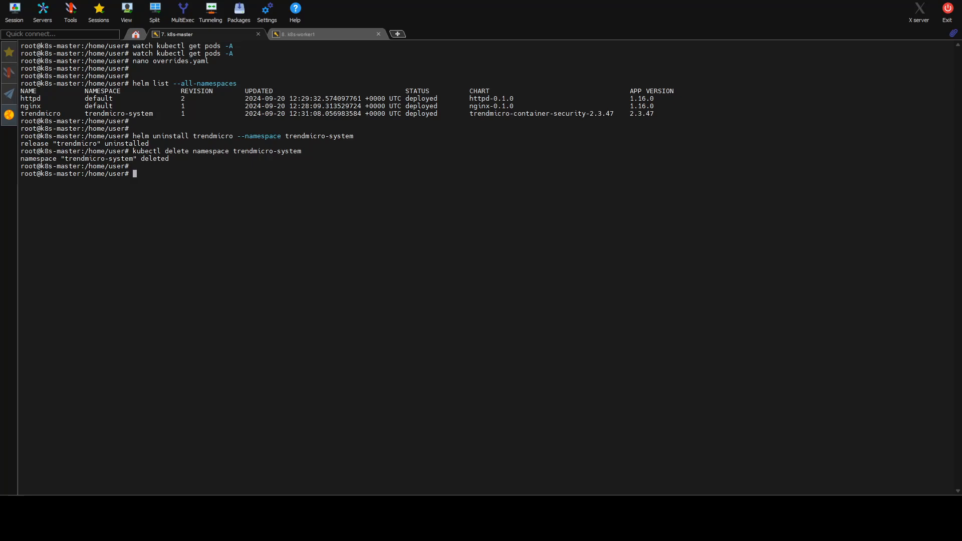
{"action": "key", "text": "Return"}
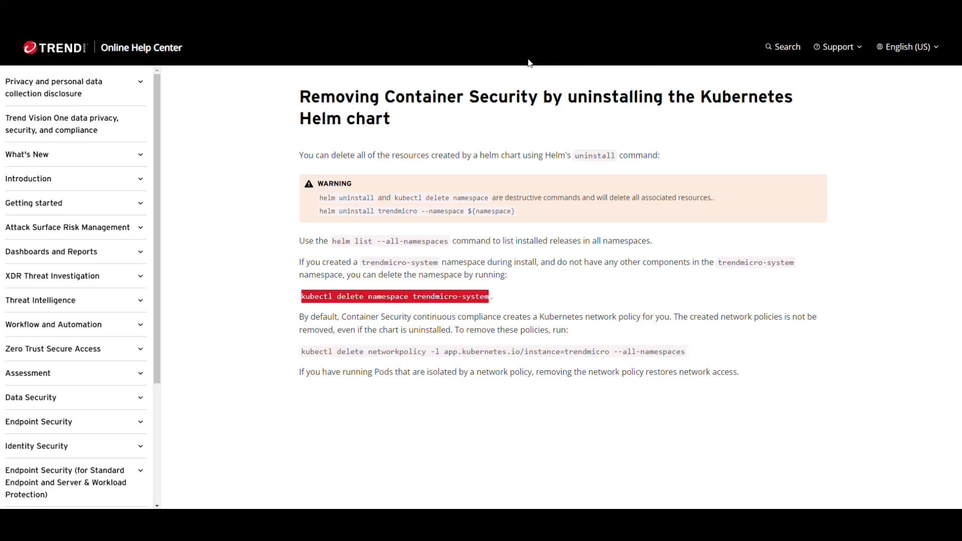
Step: Run kubectl delete networkpolicy -l app.kubernetes.io/instance=trendmicro --all-namespaces to remove the Container Security network policies
{"action": "left_click", "coordinate": [355, 346]}
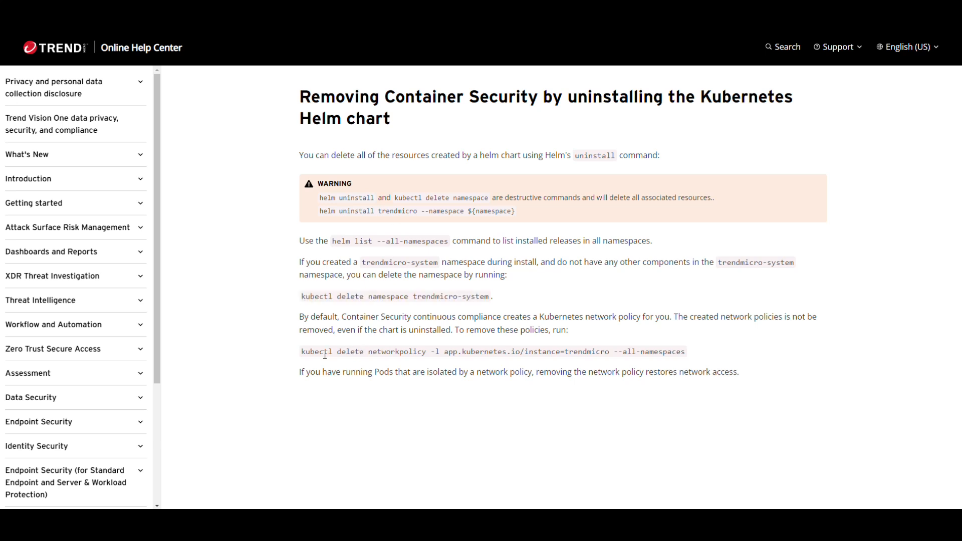
{"action": "left_click_drag", "start_coordinate": [301, 353], "coordinate": [689, 352]}
{"action": "right_click", "coordinate": [651, 349]}
{"action": "left_click", "coordinate": [658, 355]}
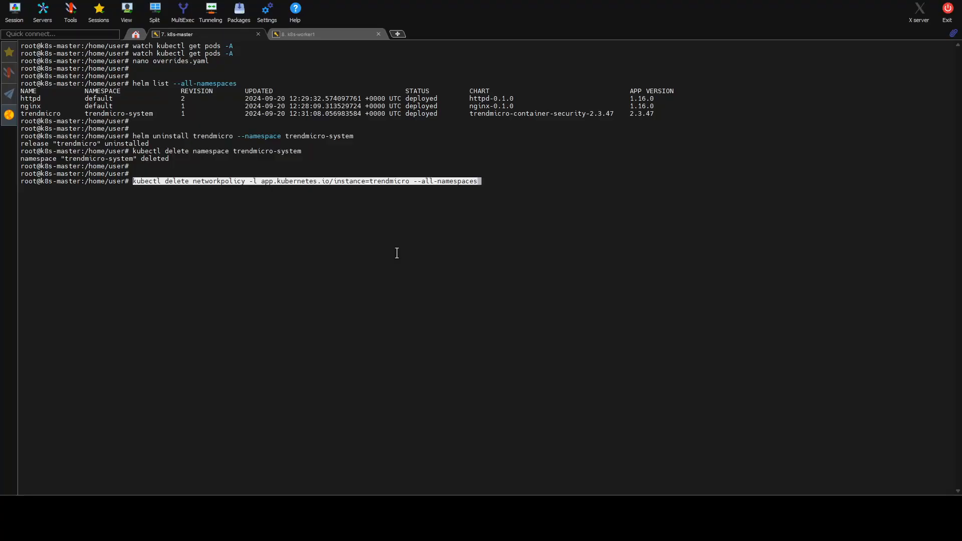
{"action": "key", "text": "Return"}
{"action": "key", "text": "Return"}
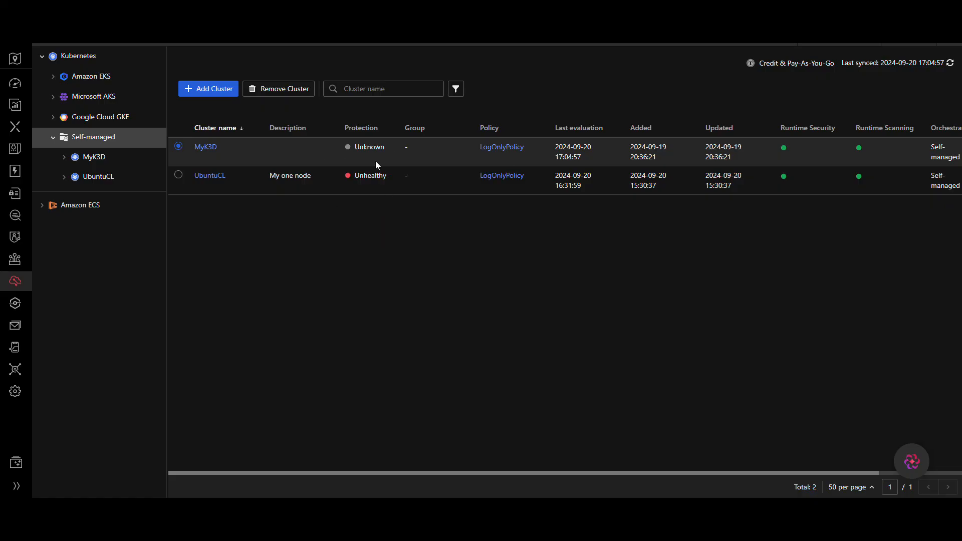
Step: Remove both the MyK3D and UbuntuCL clusters from Container Security
{"action": "mouse_move", "coordinate": [389, 199]}
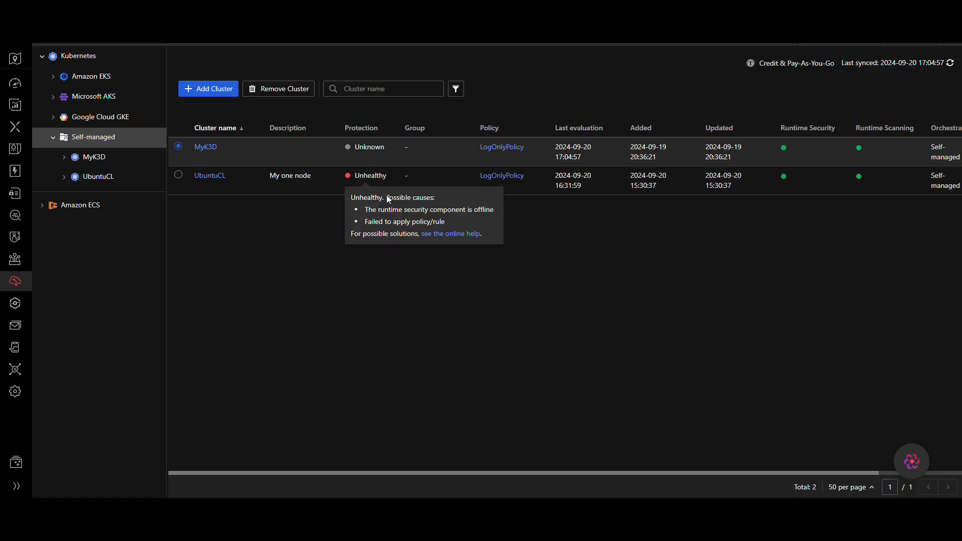
{"action": "left_click", "coordinate": [273, 90]}
{"action": "left_click", "coordinate": [557, 303]}
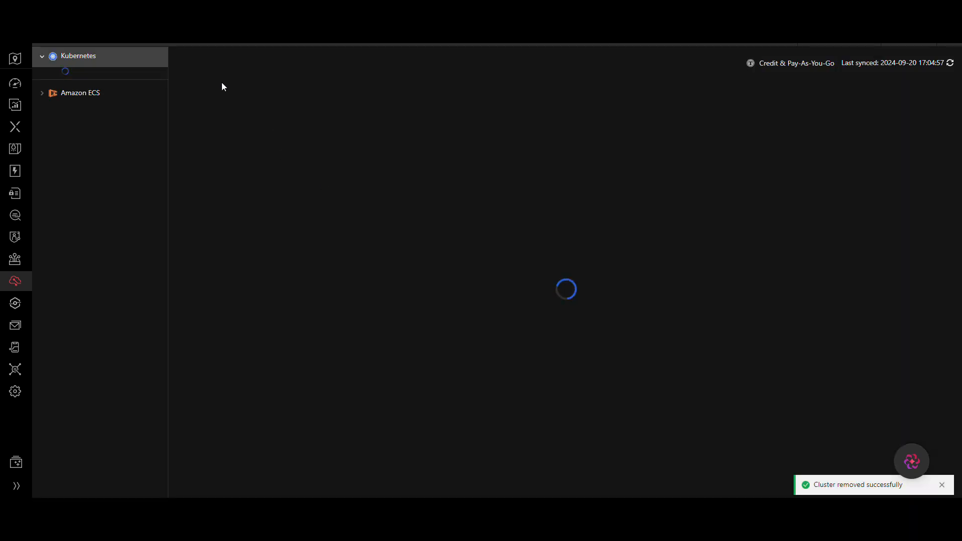
{"action": "left_click", "coordinate": [179, 147]}
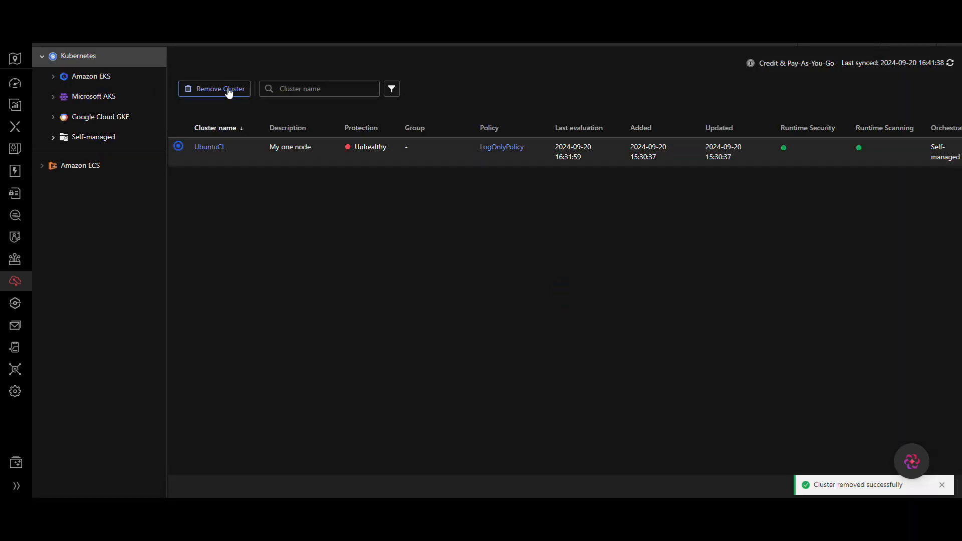
{"action": "left_click", "coordinate": [229, 90]}
{"action": "left_click", "coordinate": [545, 298]}
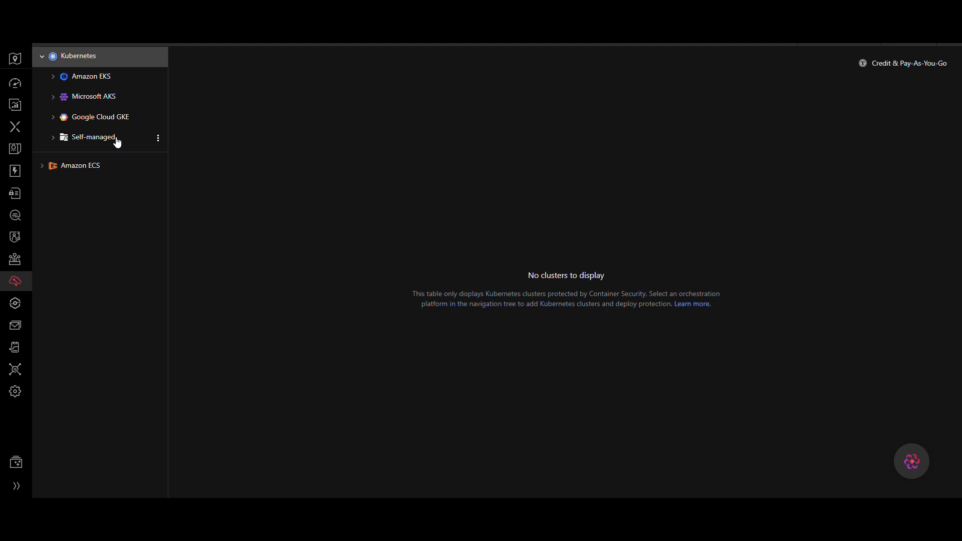
Step: Start protecting a new self-managed cluster named UbuntuCL with the description My self hosted cluster
{"action": "left_click", "coordinate": [52, 138]}
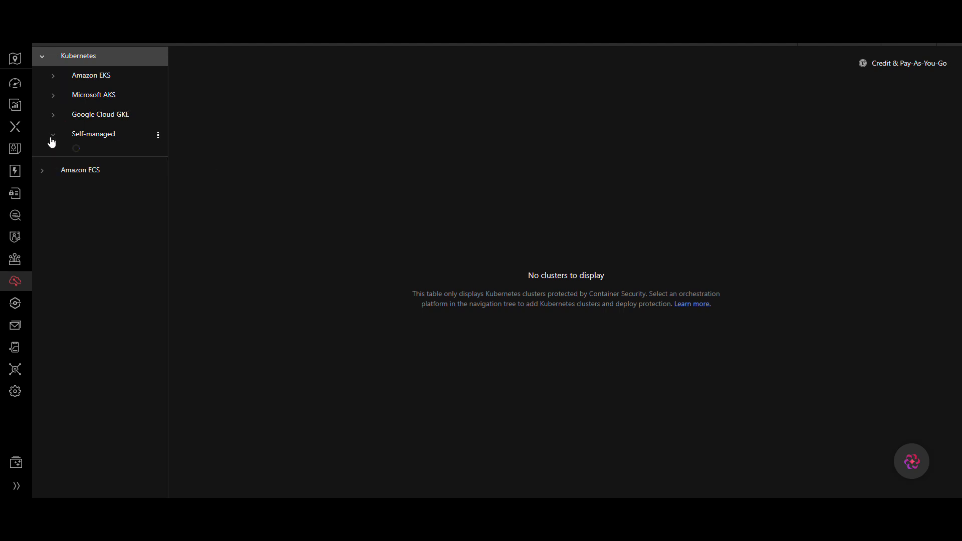
{"action": "left_click", "coordinate": [93, 141]}
{"action": "left_click", "coordinate": [526, 313]}
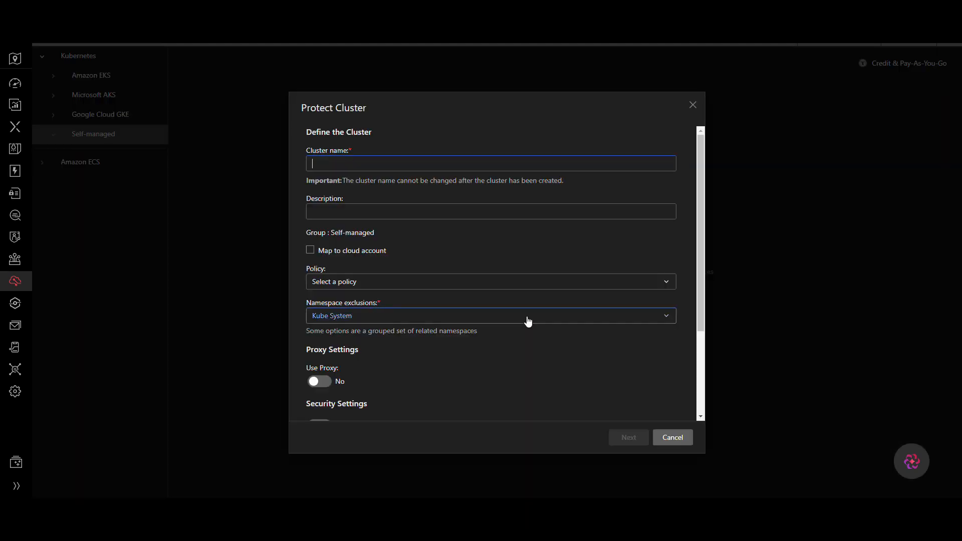
{"action": "left_click", "coordinate": [443, 165]}
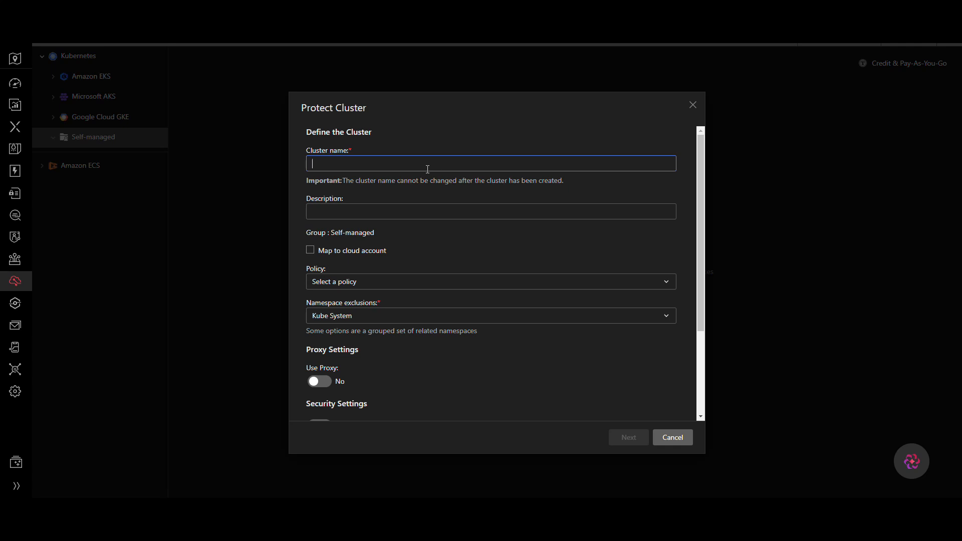
{"action": "type", "text": "Ubuntu"}
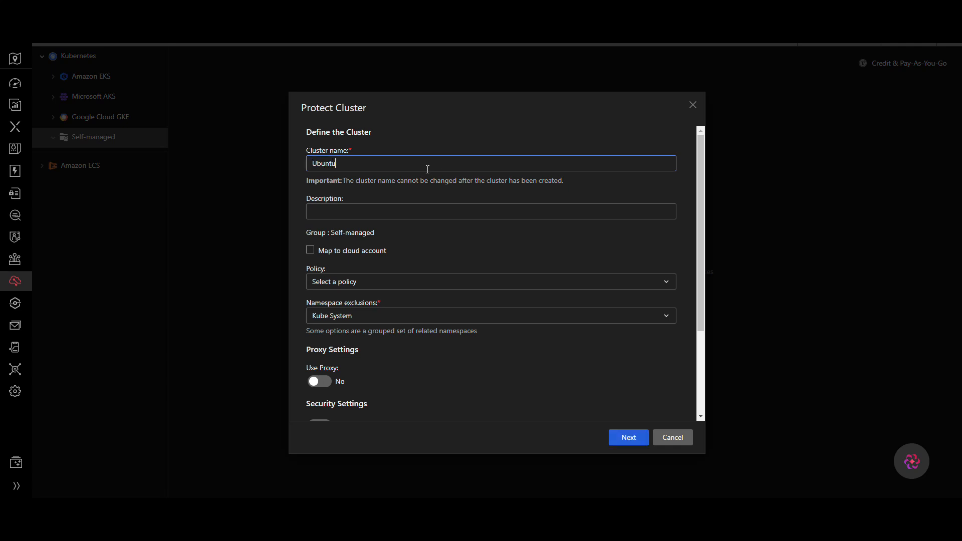
{"action": "type", "text": "CL"}
{"action": "left_click", "coordinate": [387, 207]}
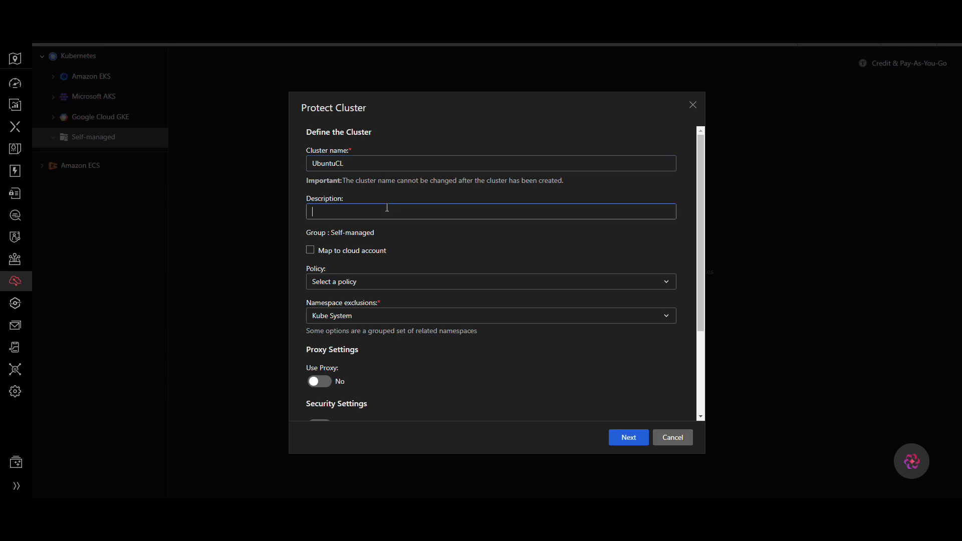
{"action": "type", "text": "My self hosted cluster"}
Step: Configure the cluster with LogOnlyPolicy, Calico System and Kube System exclusions, and Runtime Security and Runtime Scanning enabled
{"action": "scroll", "coordinate": [406, 236], "scroll_direction": "down", "scroll_amount": 3}
{"action": "left_click", "coordinate": [406, 161]}
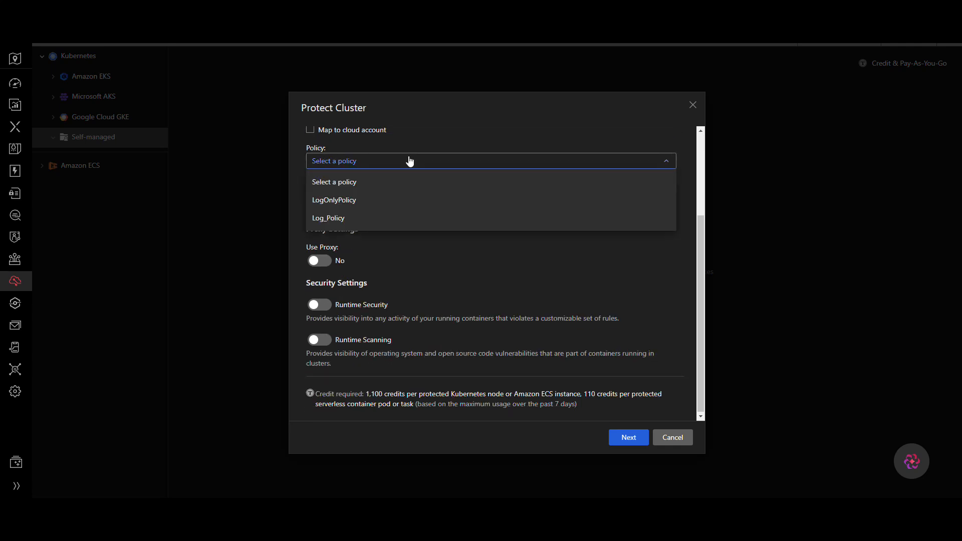
{"action": "left_click", "coordinate": [338, 200]}
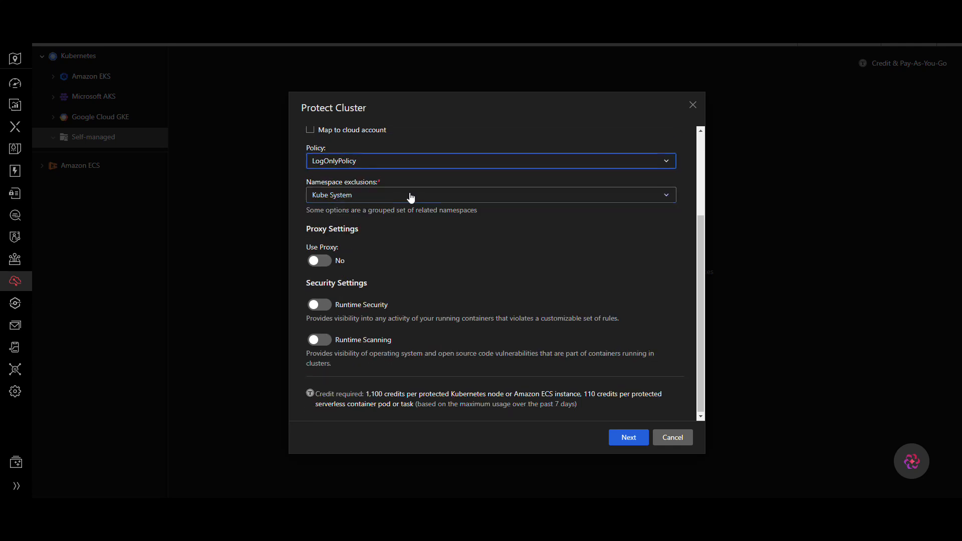
{"action": "left_click", "coordinate": [354, 195]}
{"action": "left_click", "coordinate": [321, 236]}
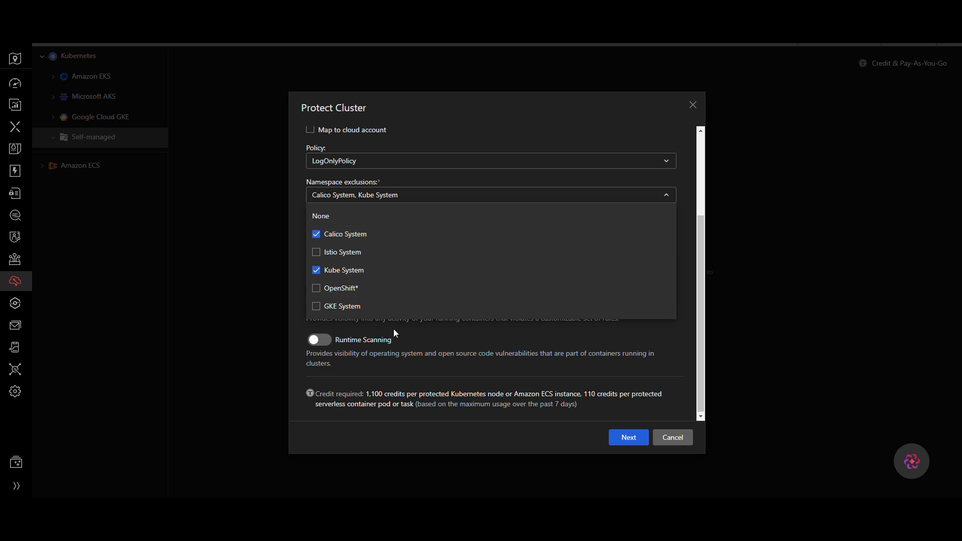
{"action": "left_click", "coordinate": [420, 346]}
{"action": "left_click", "coordinate": [319, 307]}
{"action": "left_click", "coordinate": [320, 341]}
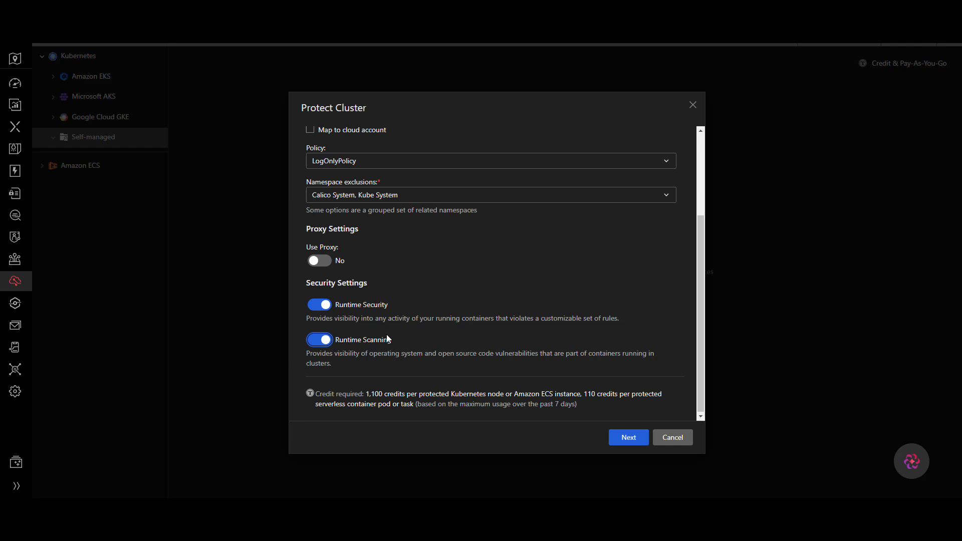
Step: Proceed to the deployment page and copy the generated cloudOne overrides configuration
{"action": "left_click_drag", "start_coordinate": [331, 394], "coordinate": [570, 395]}
{"action": "left_click", "coordinate": [625, 438]}
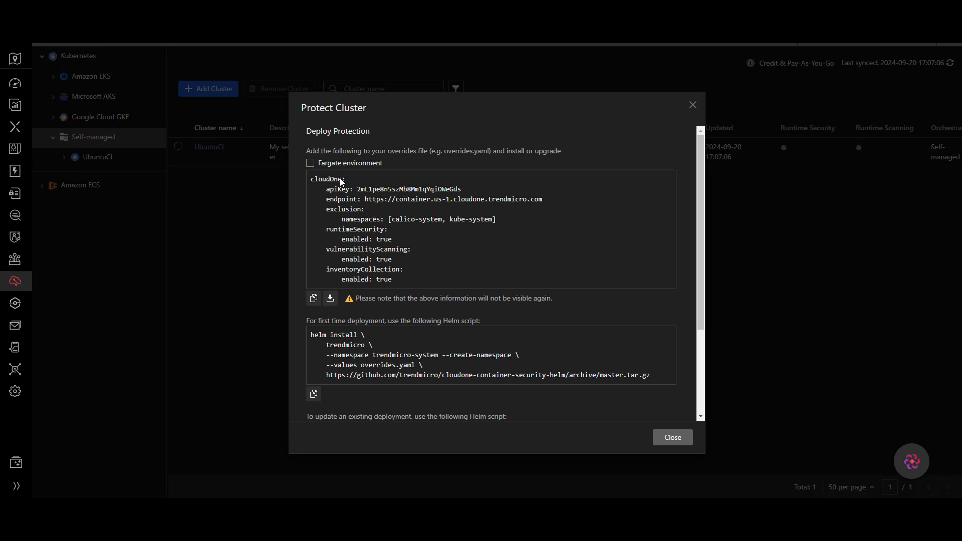
{"action": "left_click_drag", "start_coordinate": [311, 179], "coordinate": [442, 281]}
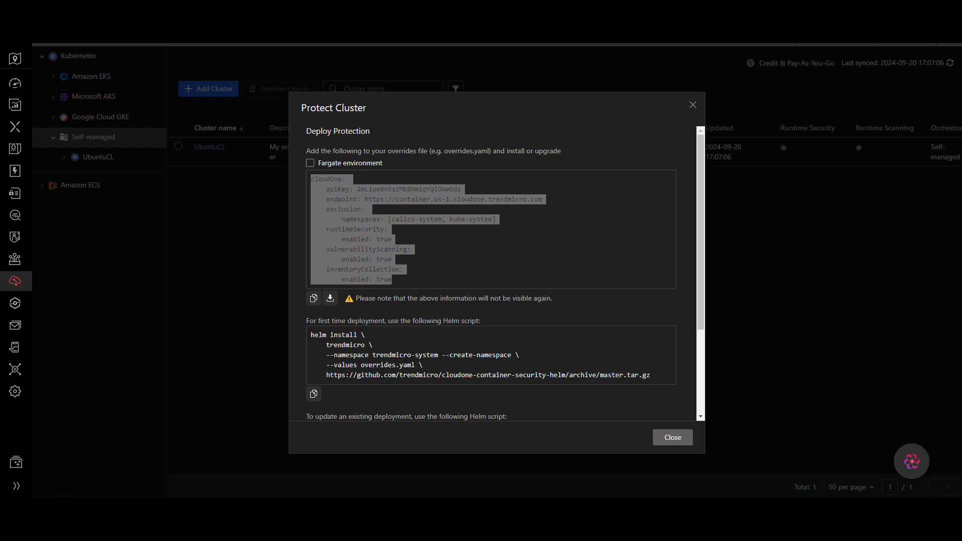
{"action": "left_click", "coordinate": [127, 510]}
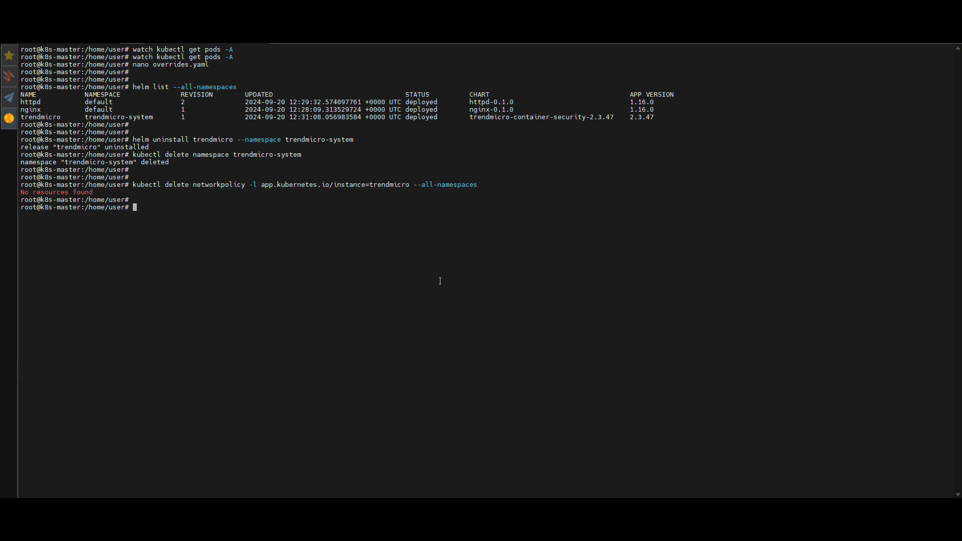
Step: Open overrides.yaml in nano, replace its contents with the copied configuration containing the new API key, and save
{"action": "type", "text": "nano overrides.yaml"}
{"action": "key", "text": "Return"}
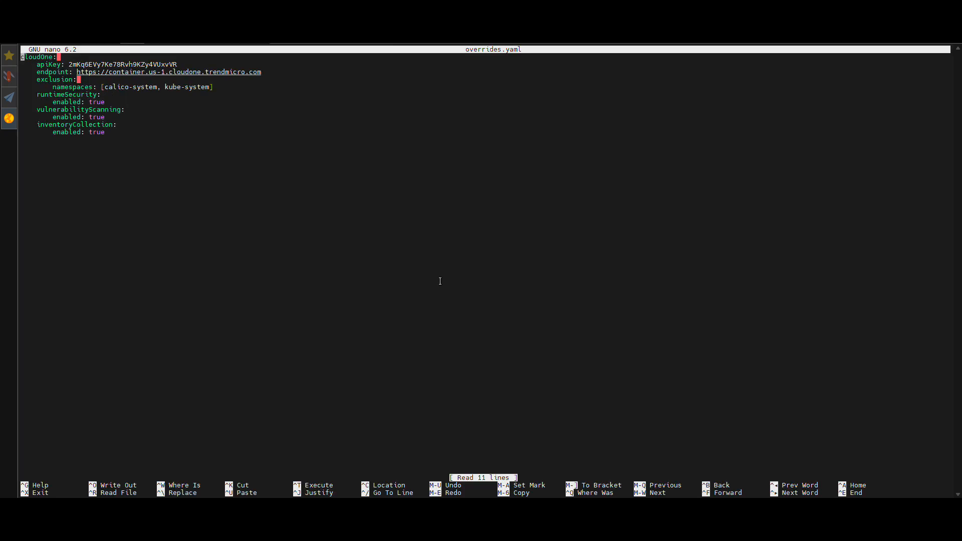
{"action": "key", "text": "ctrl+k"}
{"action": "key", "text": "ctrl+k"}
{"action": "key", "text": "ctrl+k"}
{"action": "key", "text": "ctrl+k"}
{"action": "key", "text": "ctrl+k"}
{"action": "key", "text": "ctrl+k"}
{"action": "key", "text": "ctrl+k"}
{"action": "key", "text": "ctrl+k"}
{"action": "key", "text": "ctrl+k"}
{"action": "key", "text": "ctrl+k"}
{"action": "key", "text": "ctrl+k"}
{"action": "key", "text": "ctrl+k"}
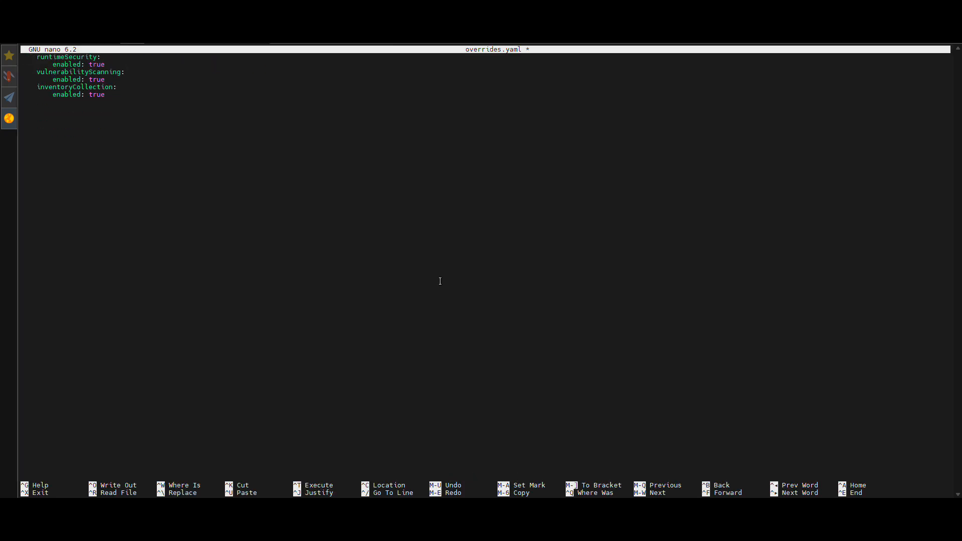
{"action": "key", "text": "ctrl+shift+v"}
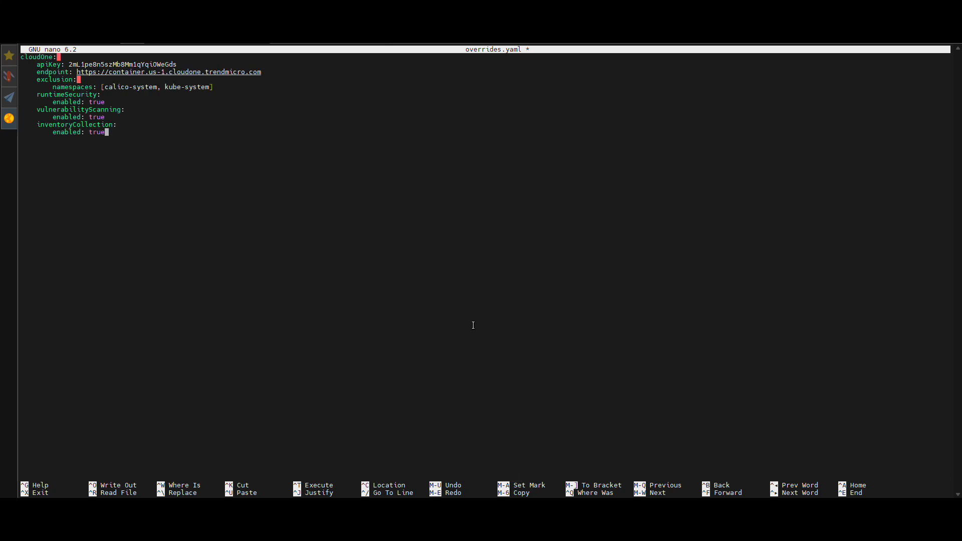
{"action": "key", "text": "ctrl+o"}
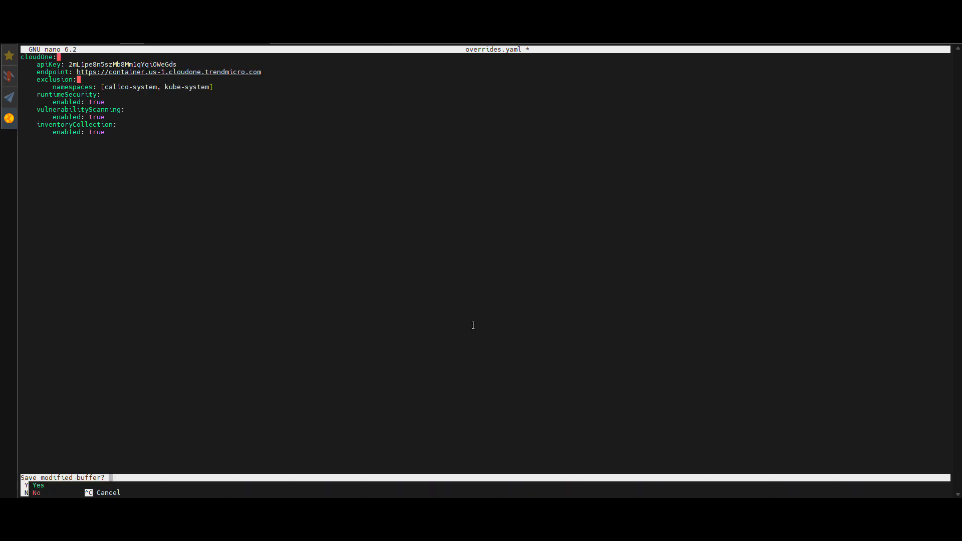
{"action": "key", "text": "Return"}
{"action": "key", "text": "ctrl+x"}
{"action": "key", "text": "Return"}
{"action": "key", "text": "Return"}
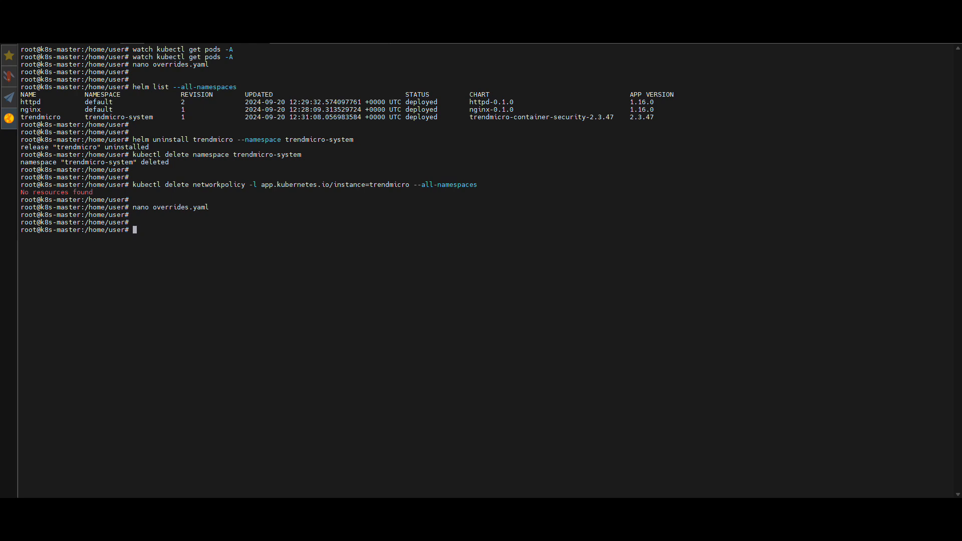
Step: Copy the first-time deployment Helm install script and close the Protect Cluster dialog
{"action": "key", "text": "alt+Tab"}
{"action": "scroll", "coordinate": [393, 298], "scroll_direction": "down", "scroll_amount": 2}
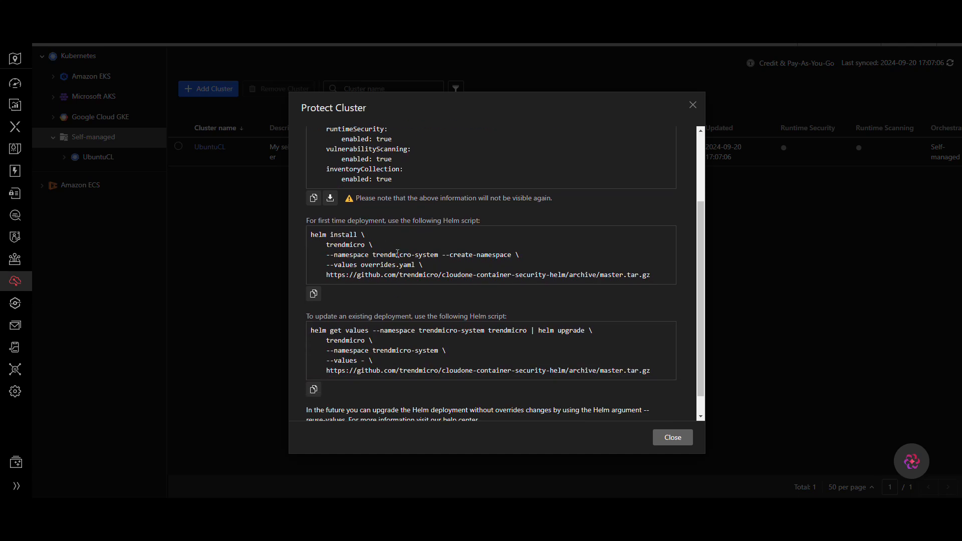
{"action": "left_click", "coordinate": [314, 294]}
{"action": "left_click", "coordinate": [679, 443]}
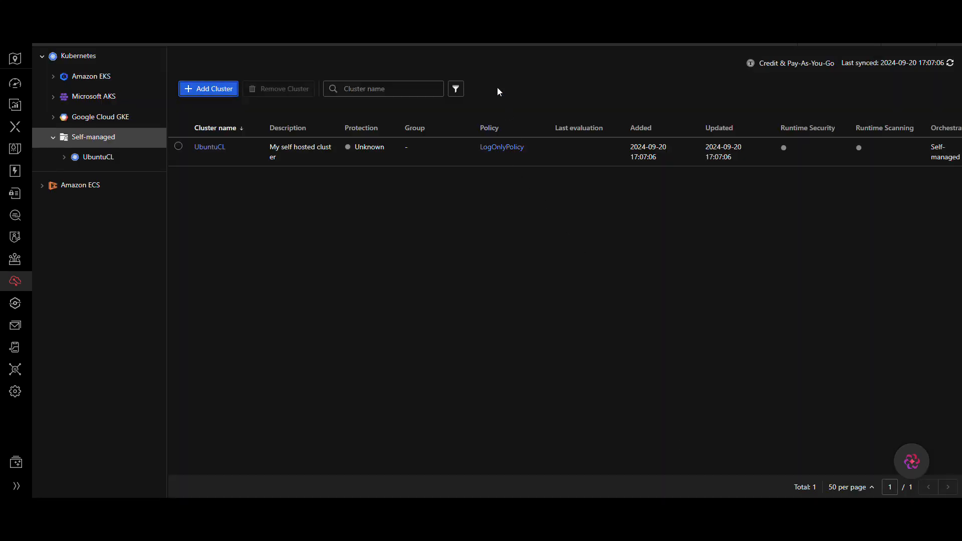
Step: Paste and run the Helm install command deploying trendmicro into the trendmicro-system namespace with overrides.yaml
{"action": "key", "text": "alt+Tab"}
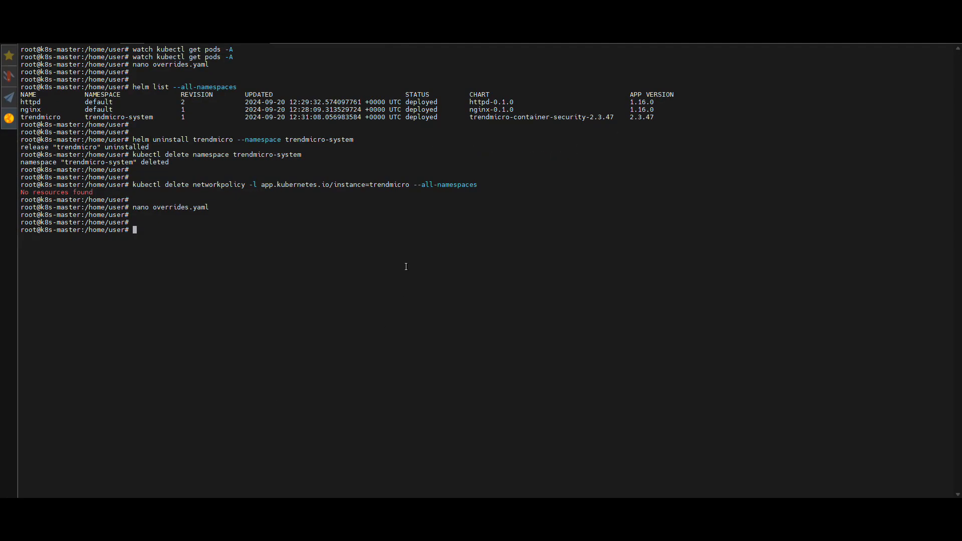
{"action": "right_click", "coordinate": [357, 229]}
{"action": "key", "text": "Return"}
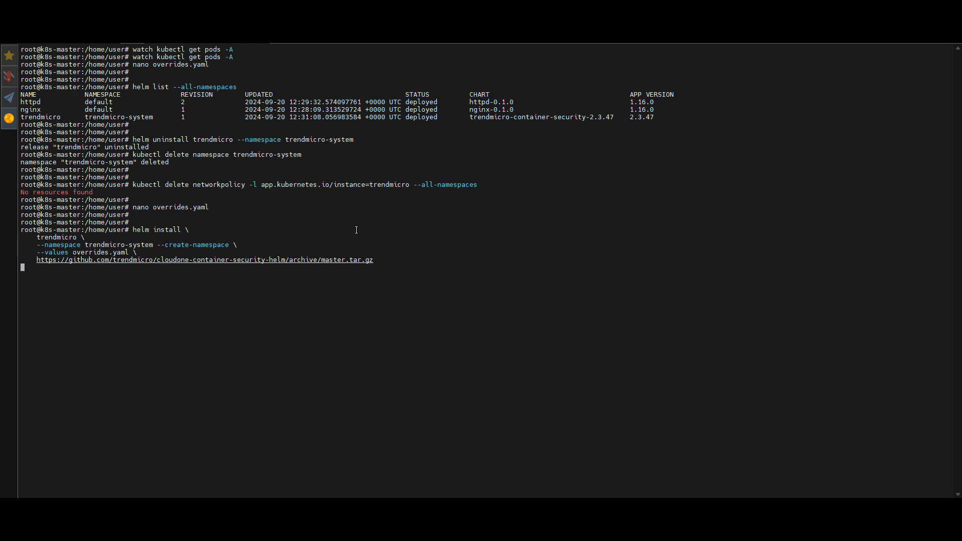
{"action": "key", "text": "Return"}
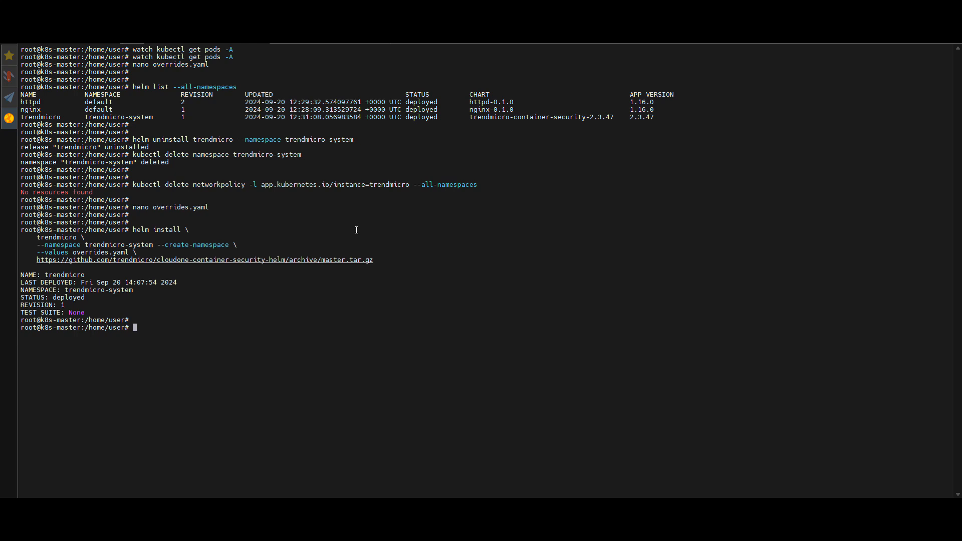
Step: Watch all pods across namespaces while the trendmicro-system pods start, then stop watching
{"action": "key", "text": "Return"}
{"action": "key", "text": "Return"}
{"action": "key", "text": "Up"}
{"action": "key", "text": "Up"}
{"action": "key", "text": "Up"}
{"action": "key", "text": "Up"}
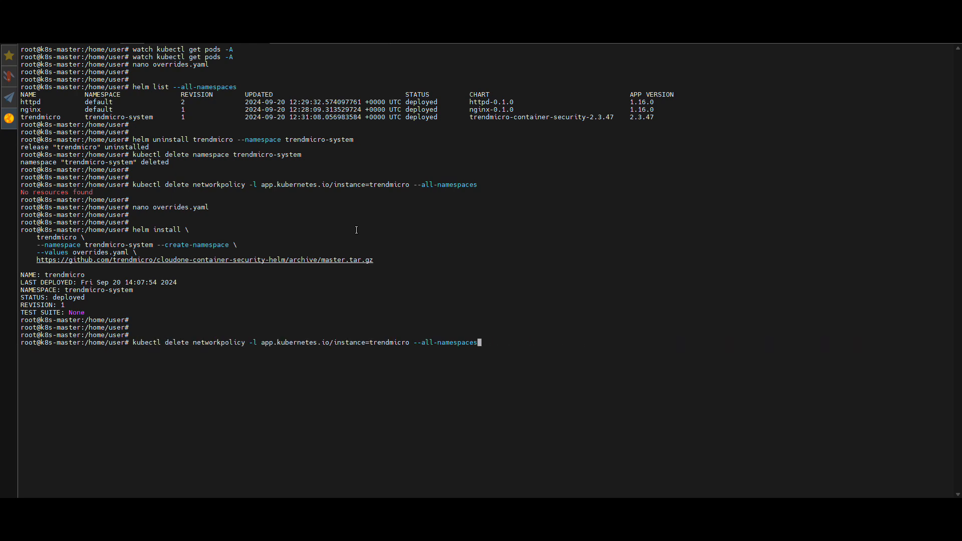
{"action": "key", "text": "Up"}
{"action": "key", "text": "Up"}
{"action": "key", "text": "Up"}
{"action": "key", "text": "Up"}
{"action": "key", "text": "Up"}
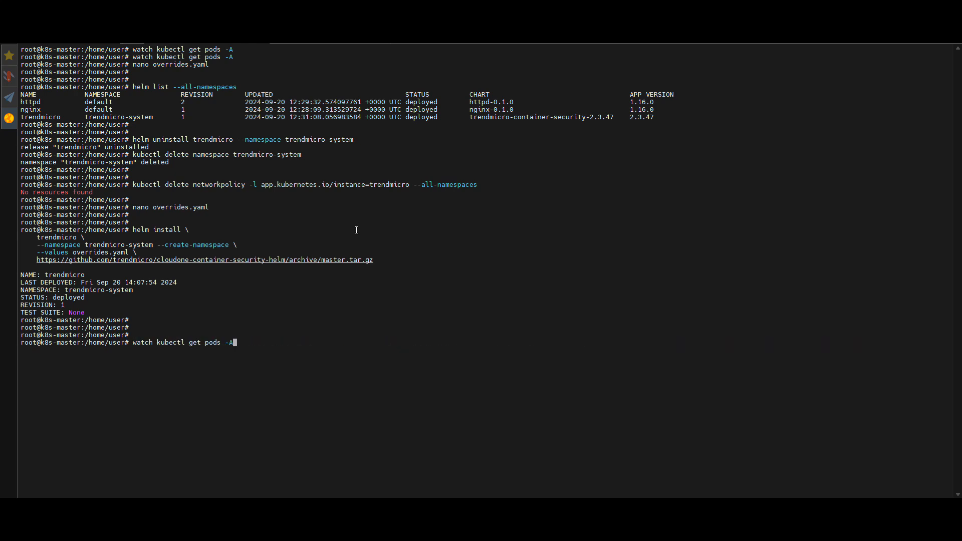
{"action": "key", "text": "Up"}
{"action": "key", "text": "Return"}
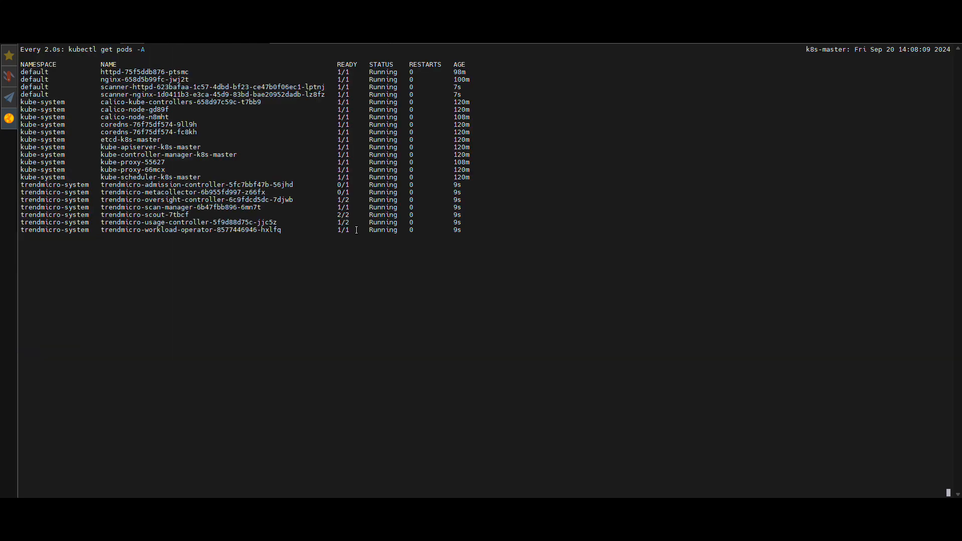
{"action": "left_click_drag", "start_coordinate": [40, 192], "coordinate": [455, 229]}
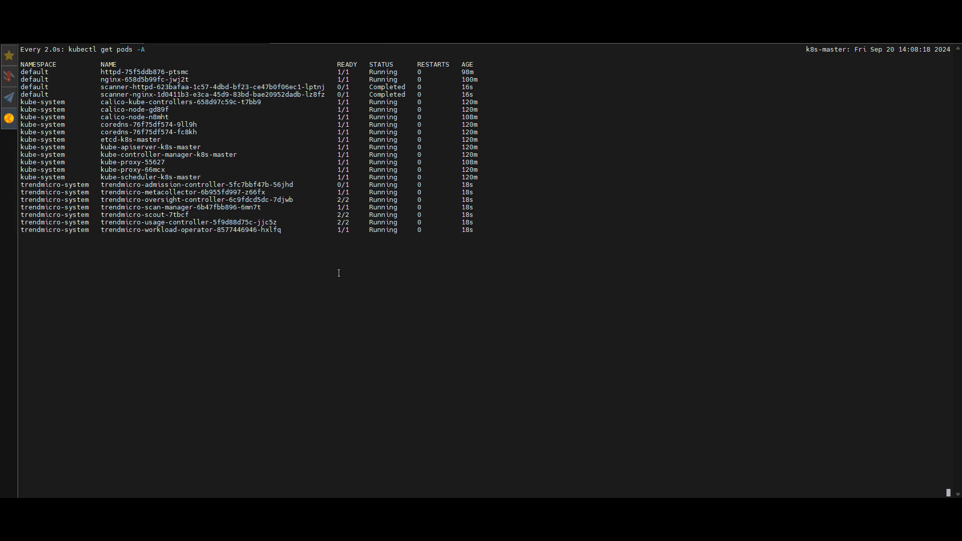
{"action": "key", "text": "ctrl+c"}
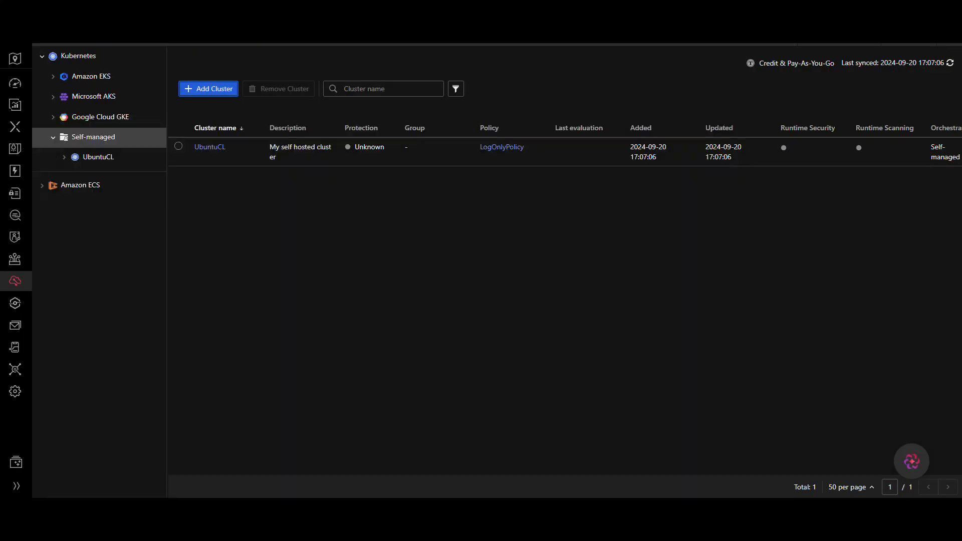
Step: Open the UbuntuCL cluster details and inspect the pods list and each node's pods
{"action": "left_click", "coordinate": [197, 147]}
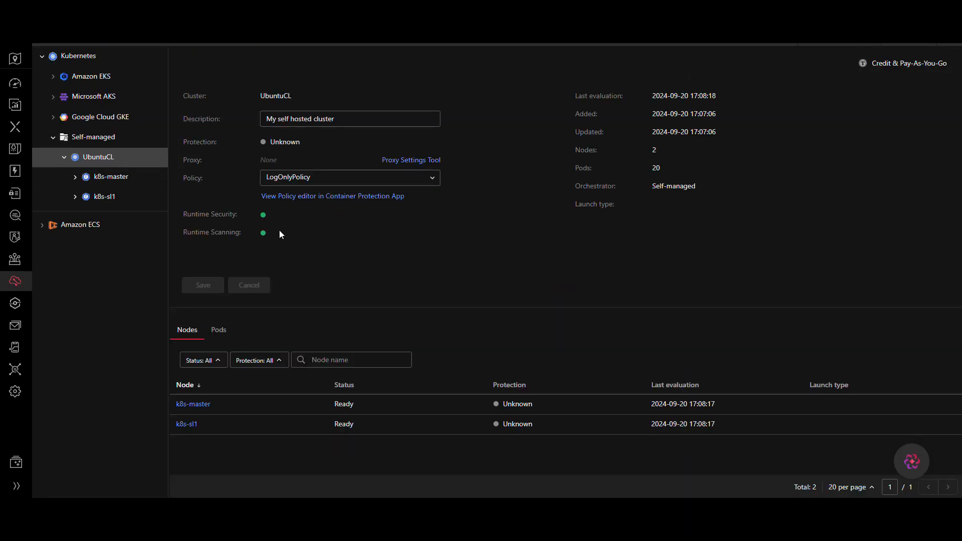
{"action": "left_click", "coordinate": [218, 332]}
{"action": "scroll", "coordinate": [570, 401], "scroll_direction": "down", "scroll_amount": 8}
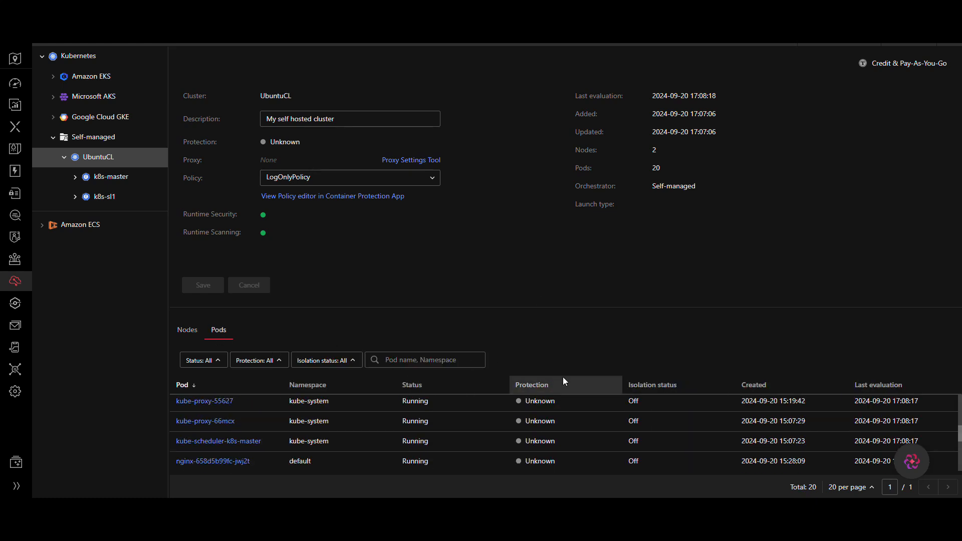
{"action": "scroll", "coordinate": [582, 423], "scroll_direction": "up", "scroll_amount": 3}
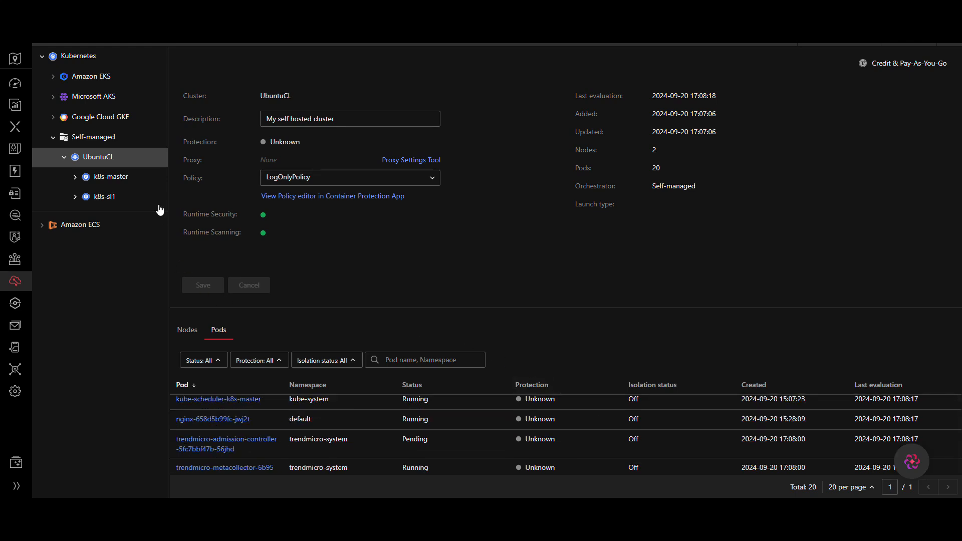
{"action": "left_click", "coordinate": [127, 179]}
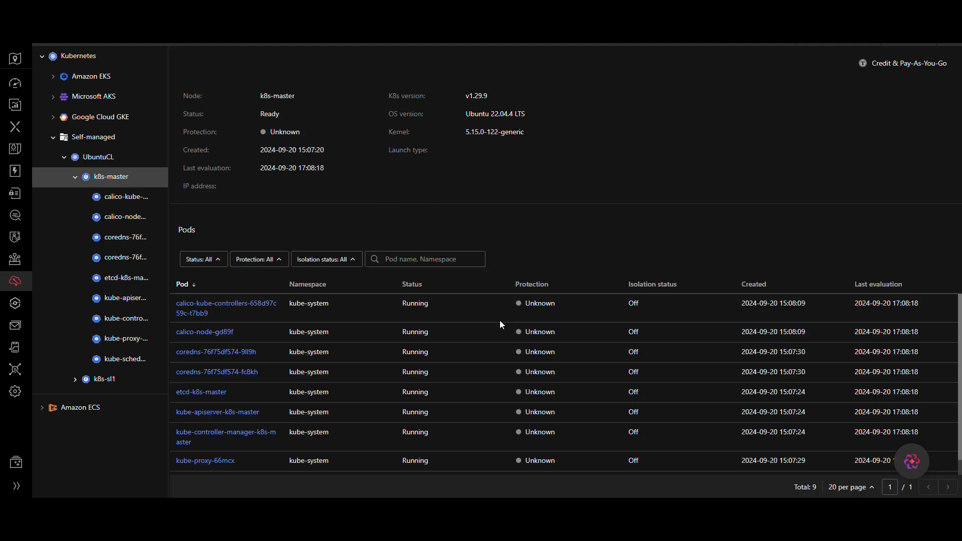
{"action": "scroll", "coordinate": [507, 308], "scroll_direction": "down", "scroll_amount": 2}
{"action": "scroll", "coordinate": [410, 389], "scroll_direction": "up", "scroll_amount": 2}
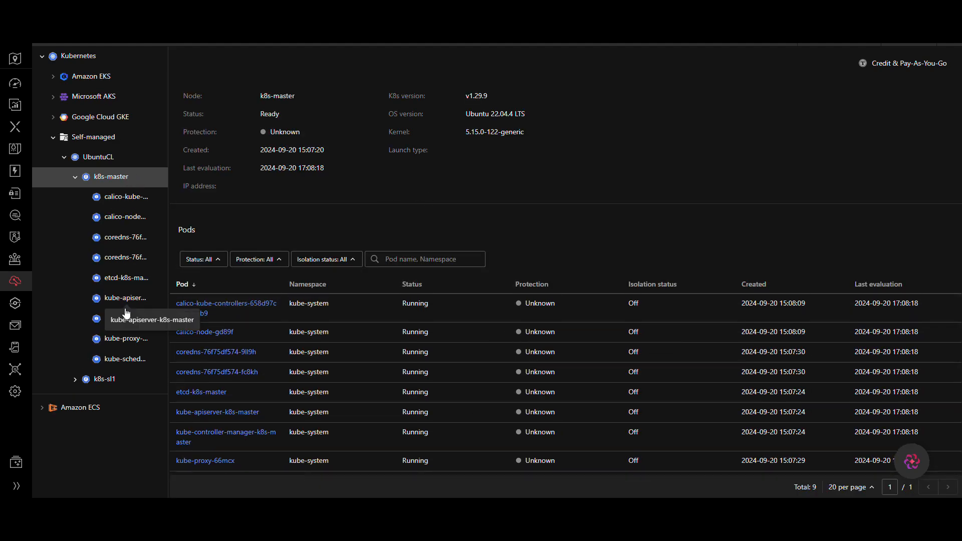
{"action": "left_click", "coordinate": [123, 378]}
{"action": "scroll", "coordinate": [540, 379], "scroll_direction": "down", "scroll_amount": 3}
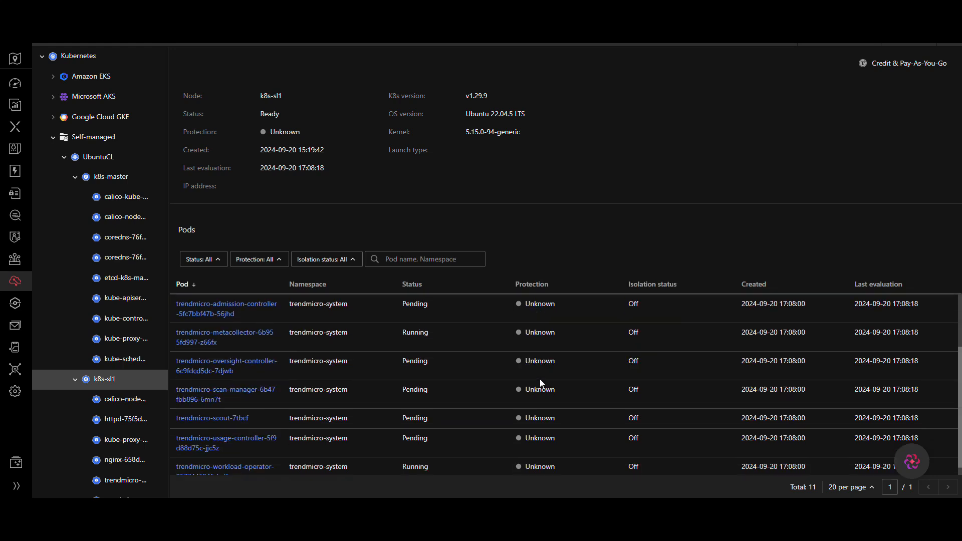
{"action": "mouse_move", "coordinate": [540, 379]}
{"action": "scroll", "coordinate": [501, 371], "scroll_direction": "up", "scroll_amount": 3}
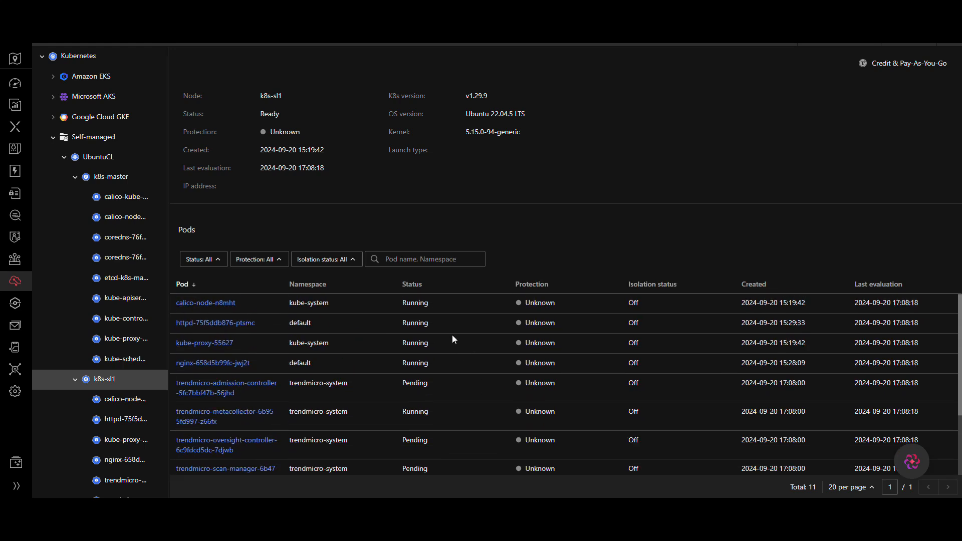
{"action": "left_click", "coordinate": [100, 158]}
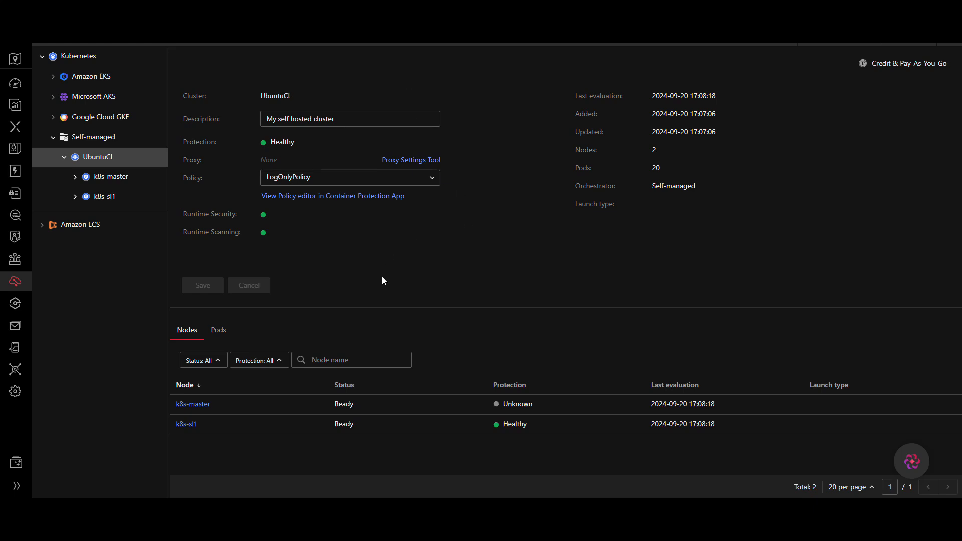
Step: Review the protection status of the cluster's nodes and the pods on k8s-master and k8s-sl1
{"action": "mouse_move", "coordinate": [517, 424]}
{"action": "left_mouse_down"}
{"action": "mouse_move", "coordinate": [547, 424]}
{"action": "mouse_move", "coordinate": [479, 420]}
{"action": "left_mouse_up"}
{"action": "left_click", "coordinate": [479, 421]}
{"action": "left_click", "coordinate": [222, 332]}
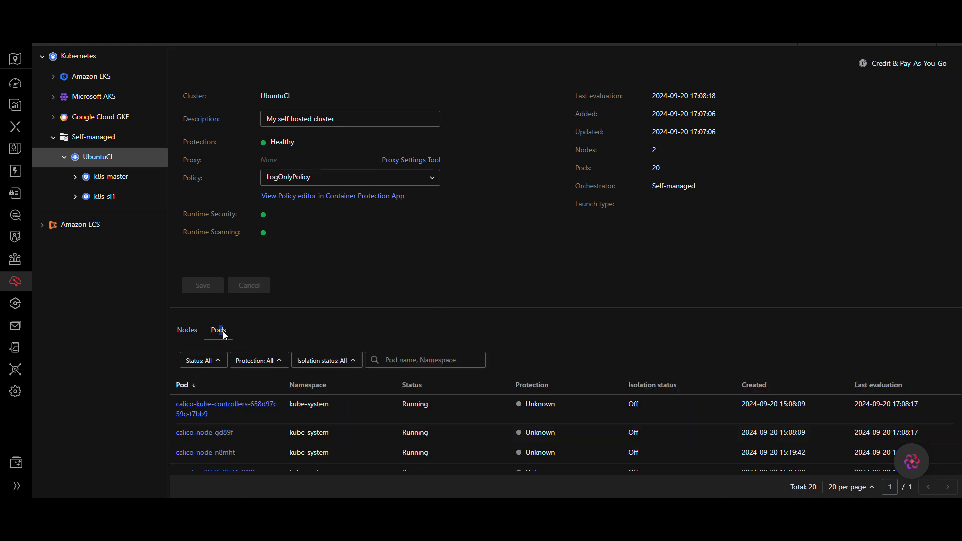
{"action": "scroll", "coordinate": [569, 424], "scroll_direction": "down", "scroll_amount": 10}
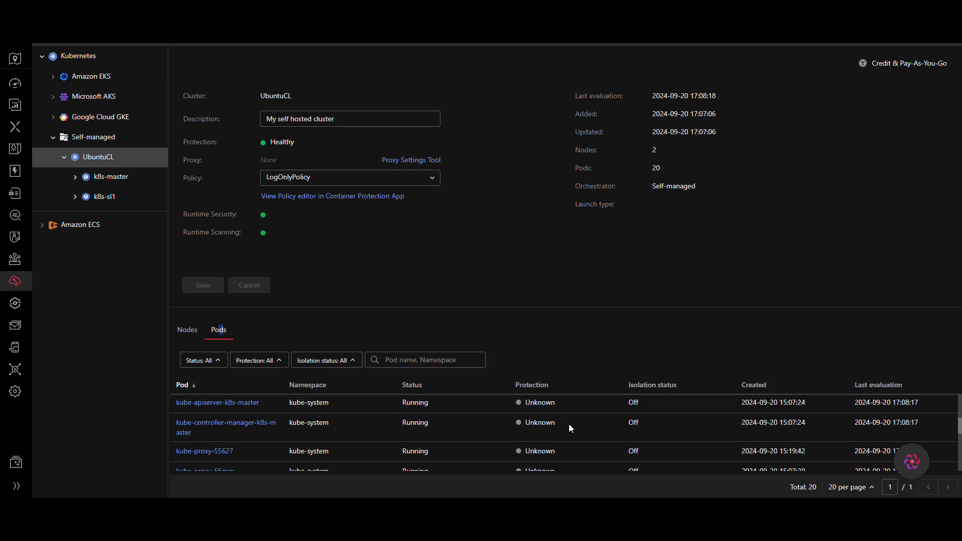
{"action": "scroll", "coordinate": [569, 424], "scroll_direction": "down", "scroll_amount": 3}
{"action": "scroll", "coordinate": [569, 424], "scroll_direction": "up", "scroll_amount": 12}
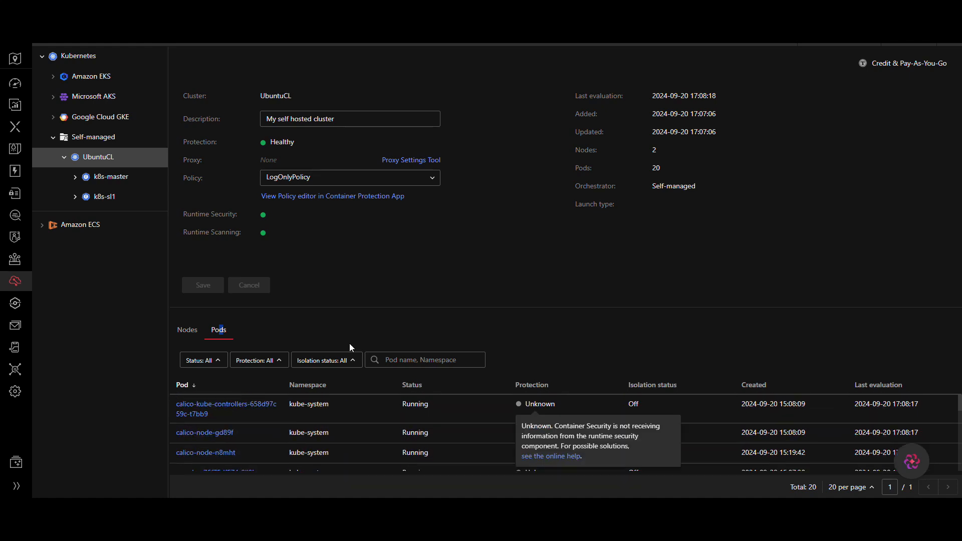
{"action": "left_click", "coordinate": [188, 331]}
{"action": "mouse_move", "coordinate": [515, 405]}
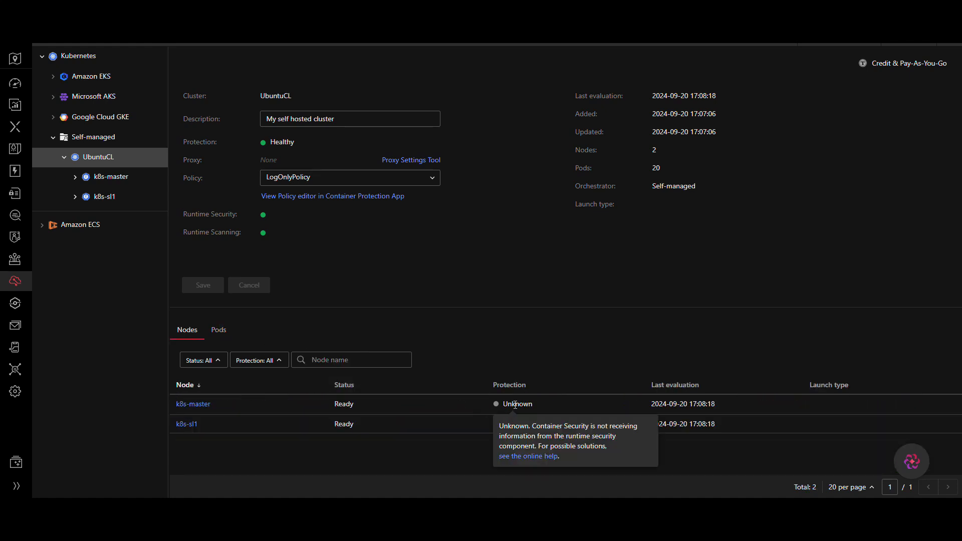
{"action": "left_click", "coordinate": [203, 404]}
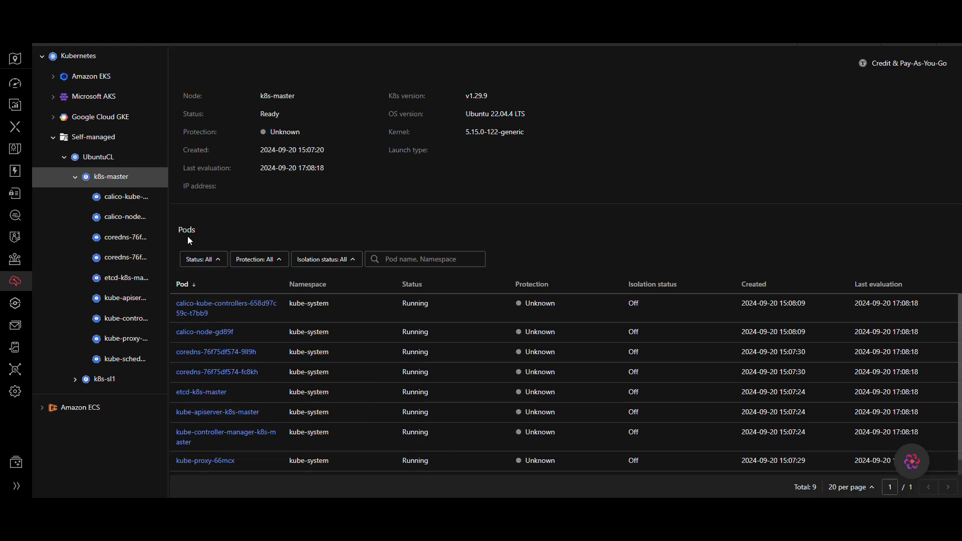
{"action": "left_click", "coordinate": [104, 381]}
{"action": "scroll", "coordinate": [555, 345], "scroll_direction": "down", "scroll_amount": 3}
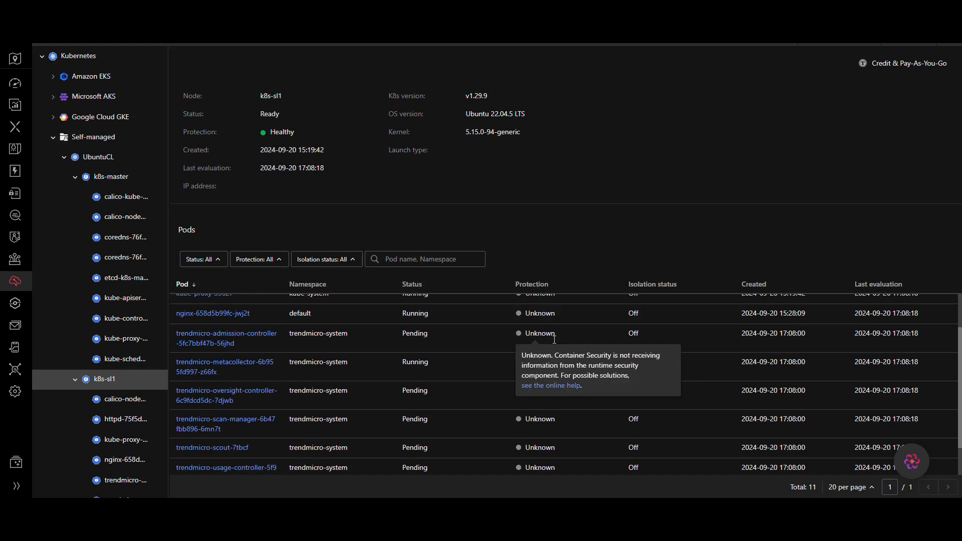
{"action": "mouse_move", "coordinate": [555, 345]}
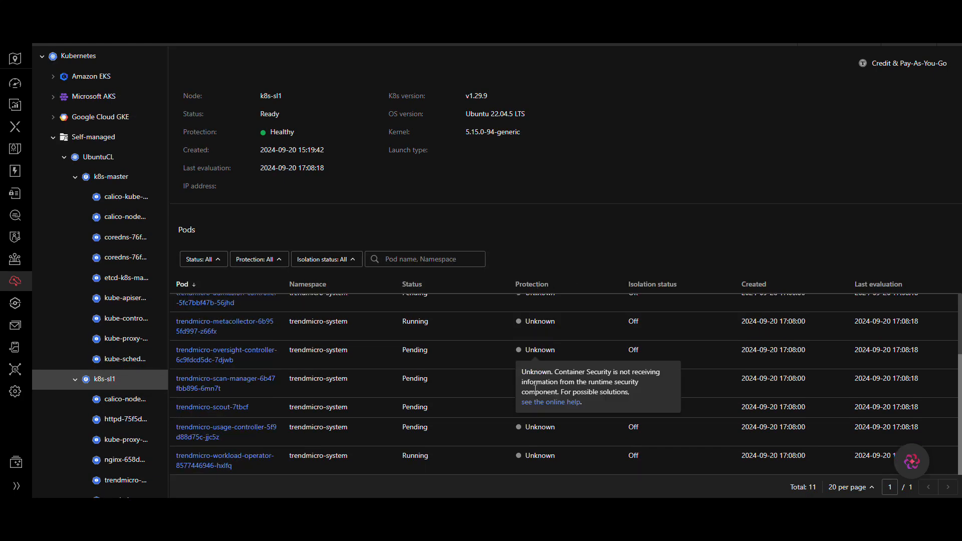
{"action": "scroll", "coordinate": [397, 351], "scroll_direction": "up", "scroll_amount": 3}
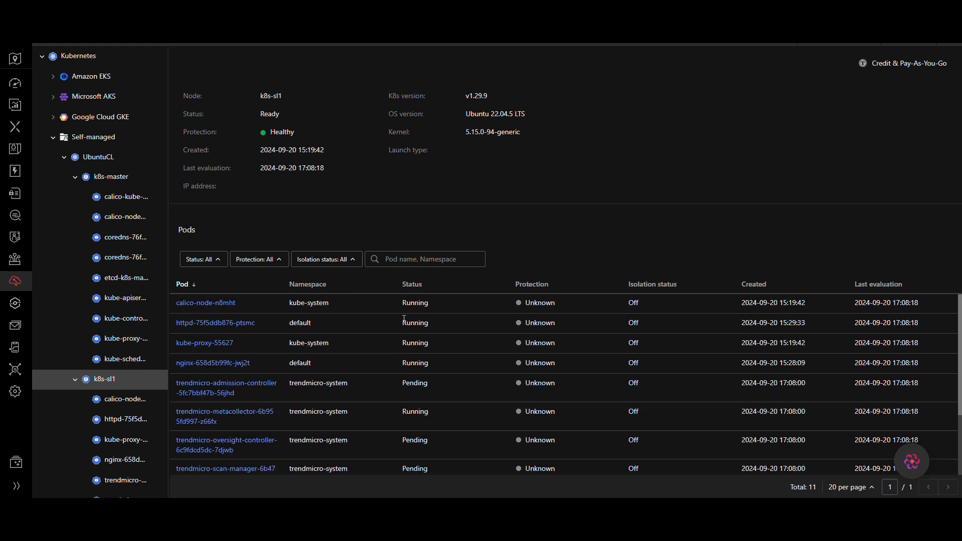
{"action": "scroll", "coordinate": [404, 319], "scroll_direction": "down", "scroll_amount": 3}
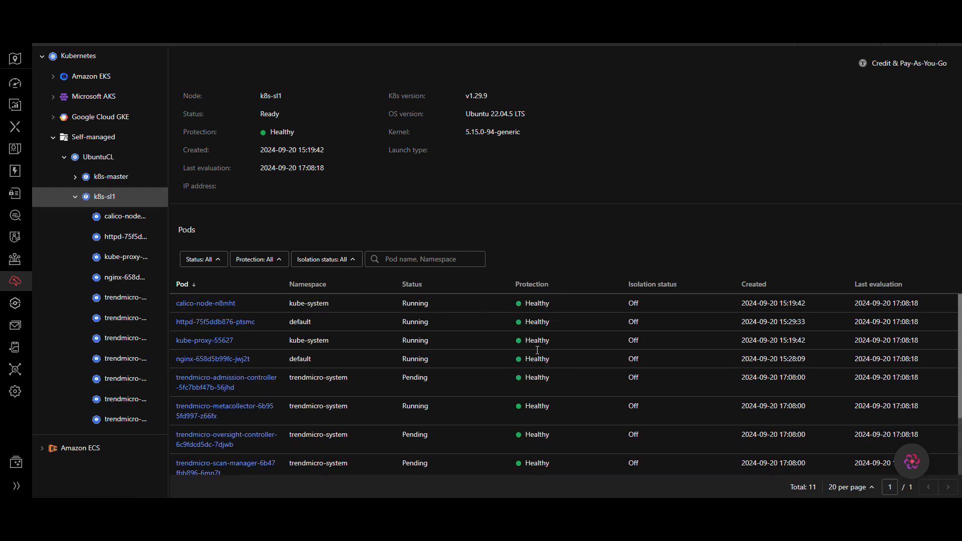
{"action": "scroll", "coordinate": [530, 416], "scroll_direction": "down", "scroll_amount": 2}
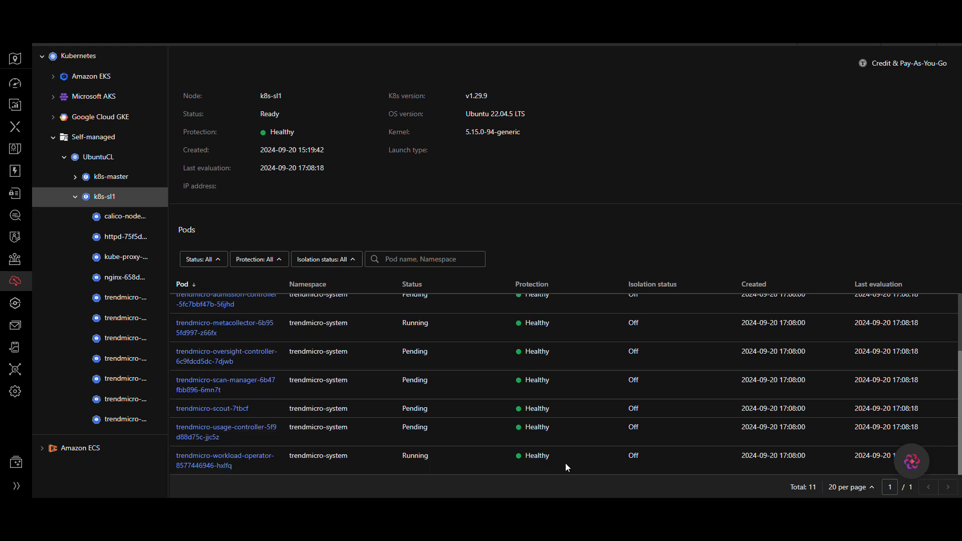
{"action": "scroll", "coordinate": [559, 357], "scroll_direction": "up", "scroll_amount": 2}
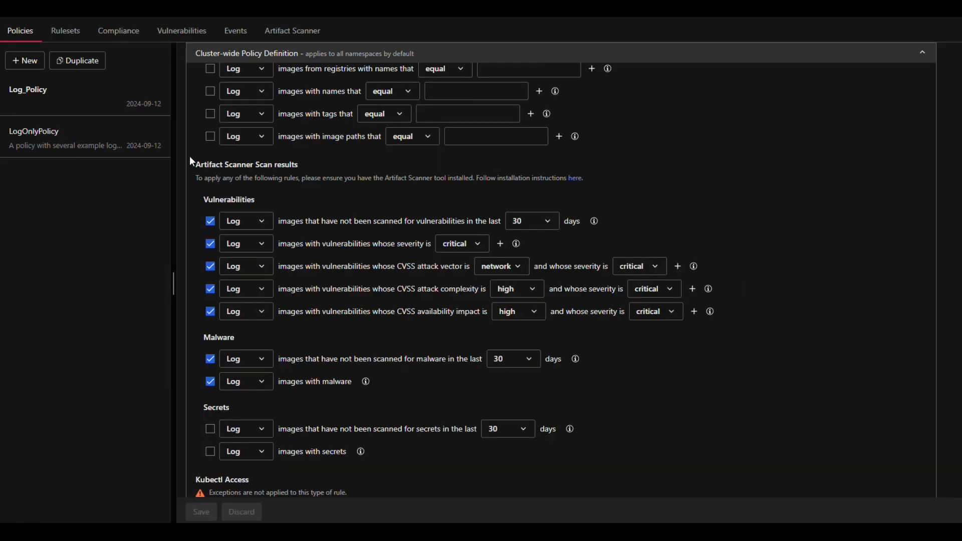
Step: Examine the Artifact Scanner Scan results and Kubectl Access rules in the cluster-wide policy definition
{"action": "left_click_drag", "start_coordinate": [201, 164], "coordinate": [343, 179]}
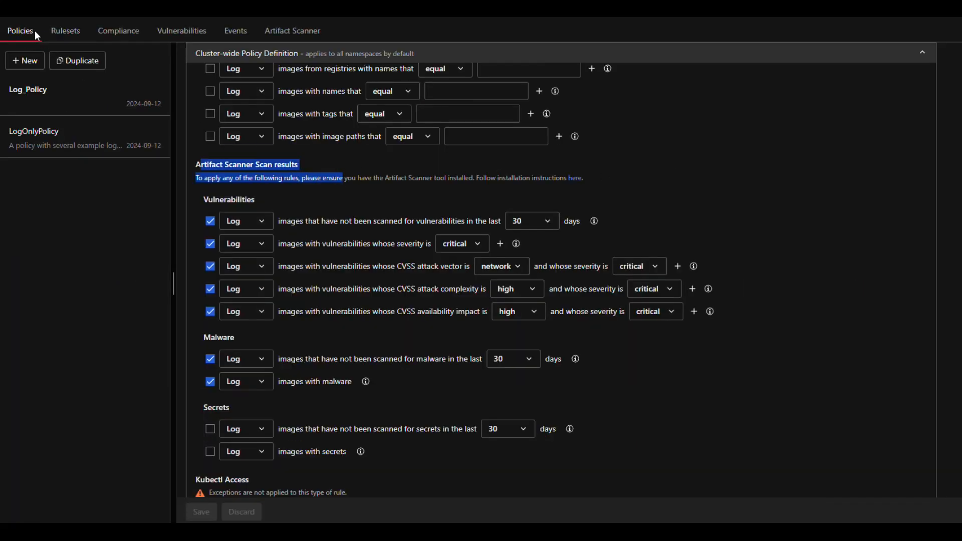
{"action": "left_click", "coordinate": [340, 213]}
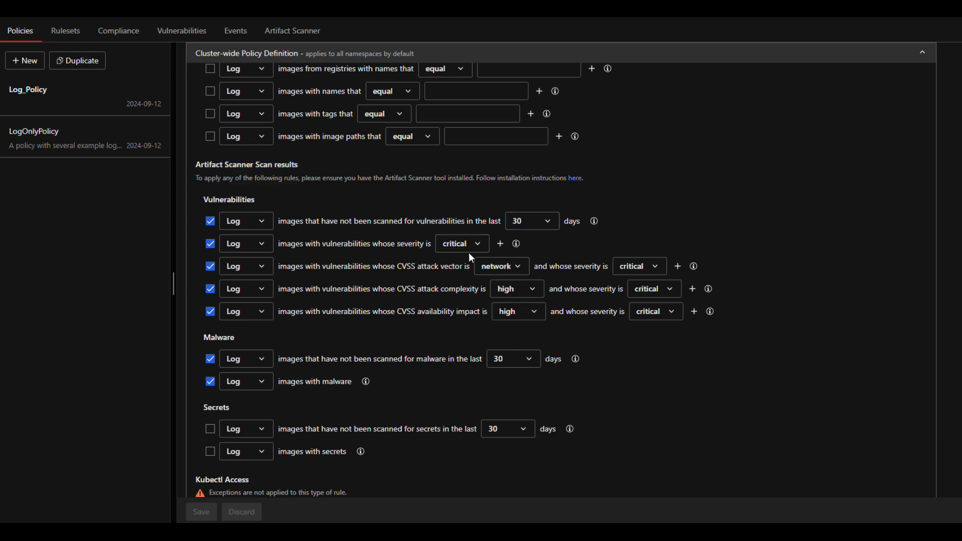
{"action": "left_click_drag", "start_coordinate": [306, 292], "coordinate": [333, 289]}
{"action": "left_click_drag", "start_coordinate": [455, 286], "coordinate": [474, 286]}
{"action": "left_click_drag", "start_coordinate": [583, 288], "coordinate": [617, 289]}
{"action": "left_click_drag", "start_coordinate": [313, 310], "coordinate": [463, 316]}
{"action": "left_click_drag", "start_coordinate": [387, 291], "coordinate": [490, 299]}
{"action": "left_click", "coordinate": [487, 298]}
{"action": "scroll", "coordinate": [393, 371], "scroll_direction": "down", "scroll_amount": 2}
{"action": "scroll", "coordinate": [389, 346], "scroll_direction": "down", "scroll_amount": 1}
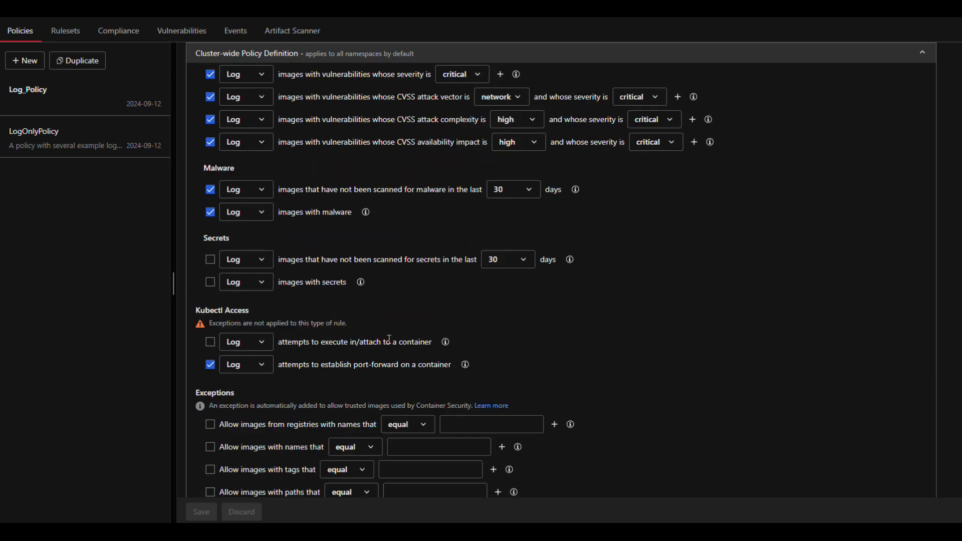
{"action": "scroll", "coordinate": [402, 296], "scroll_direction": "up", "scroll_amount": 1}
{"action": "scroll", "coordinate": [402, 293], "scroll_direction": "down", "scroll_amount": 2}
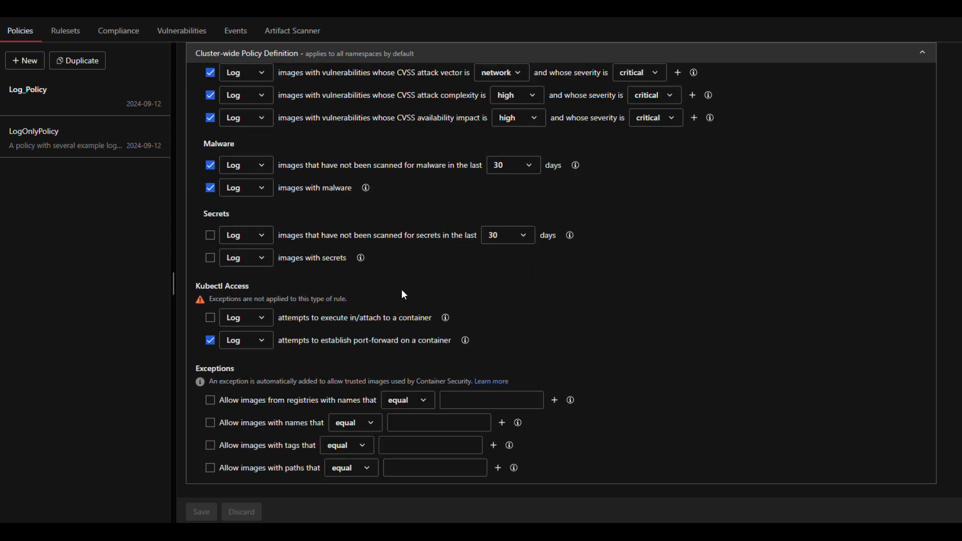